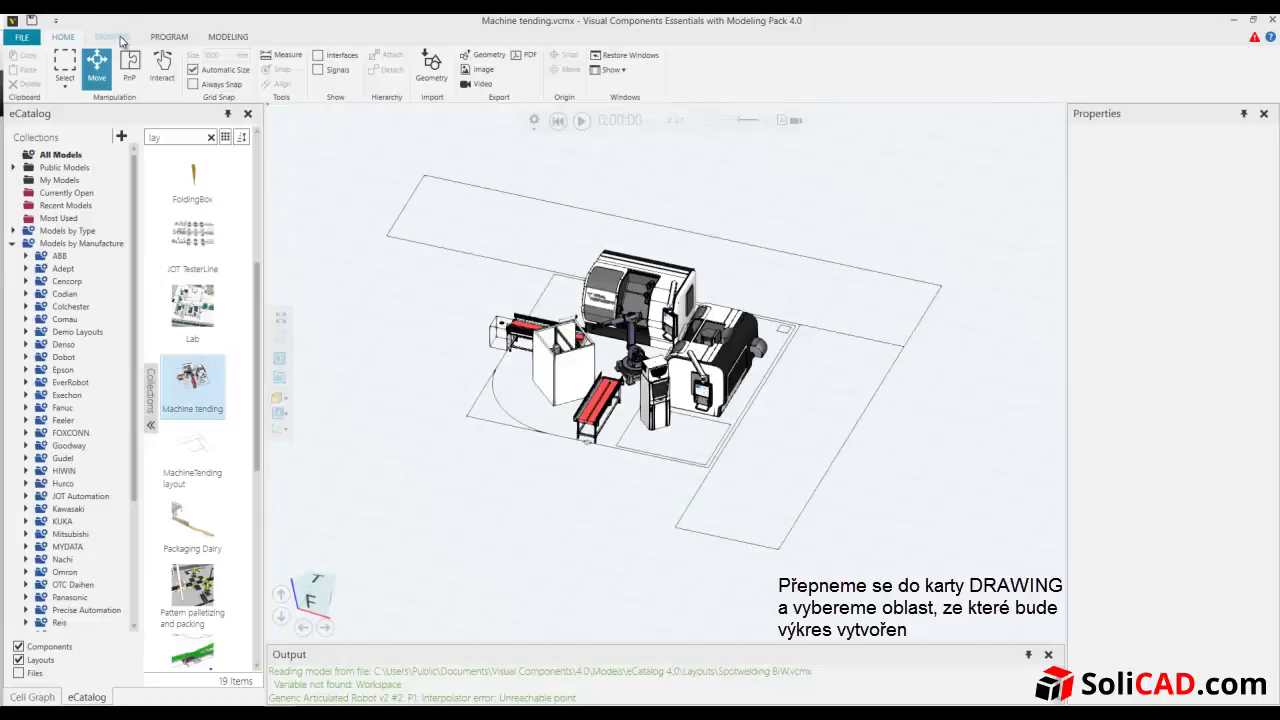
Create a drawing view enclosing the whole machine tending cell and move it to the left
click(118, 38)
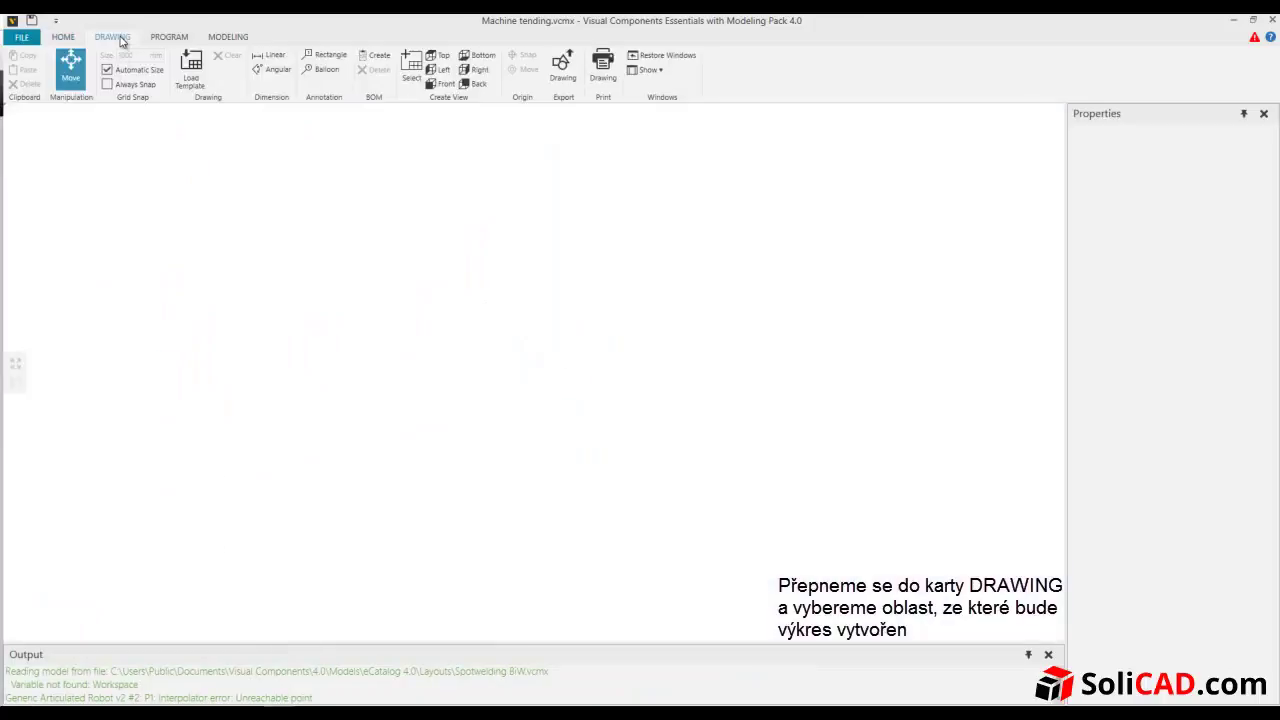
click(411, 64)
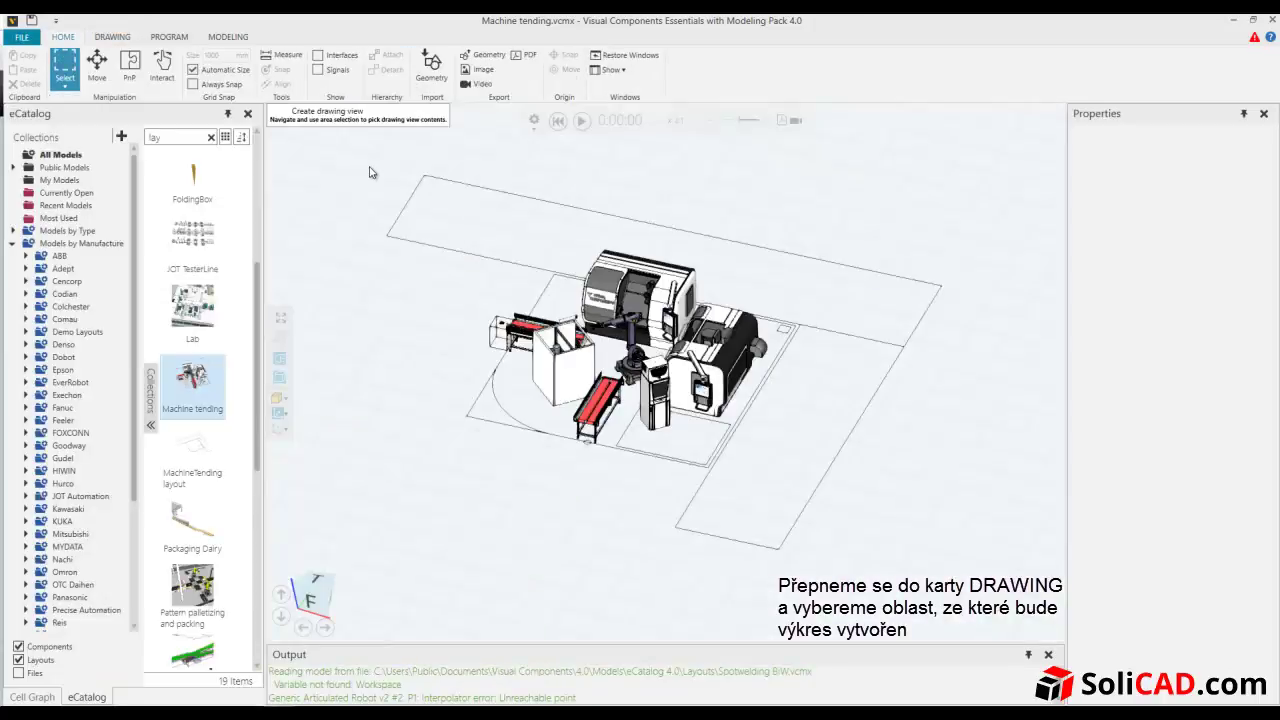
drag(372, 156, 968, 577)
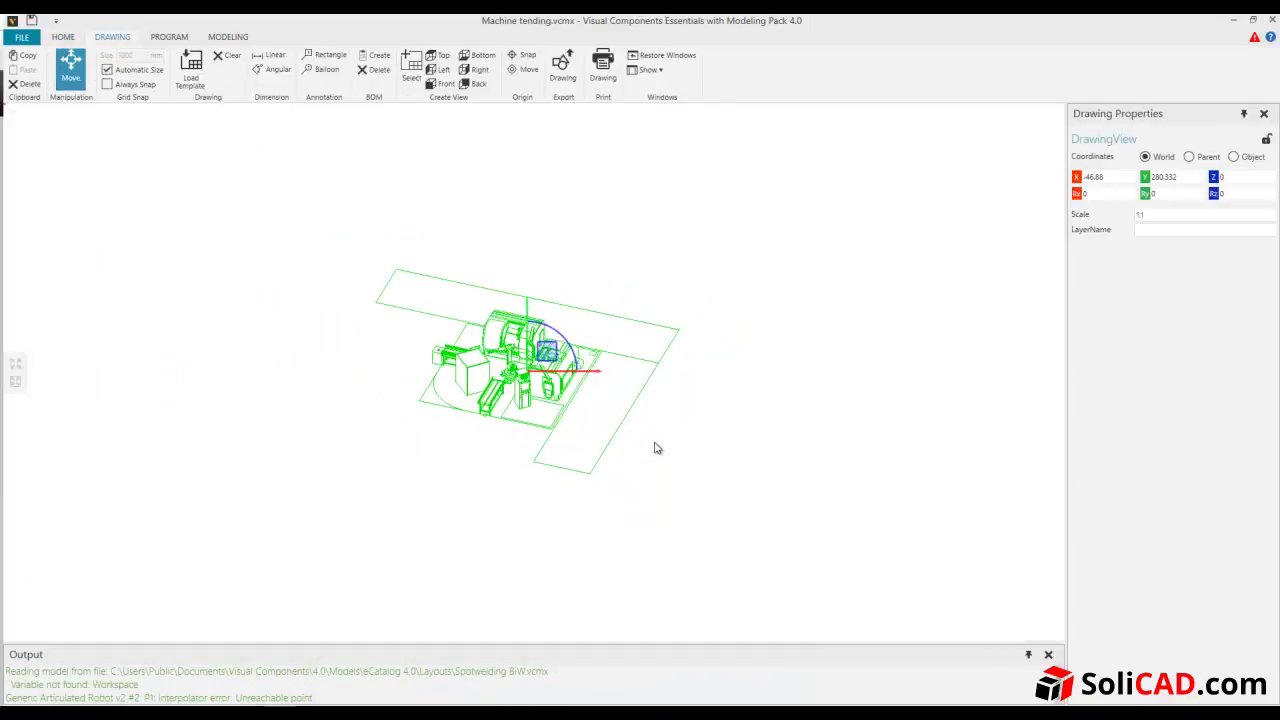
drag(597, 372, 286, 380)
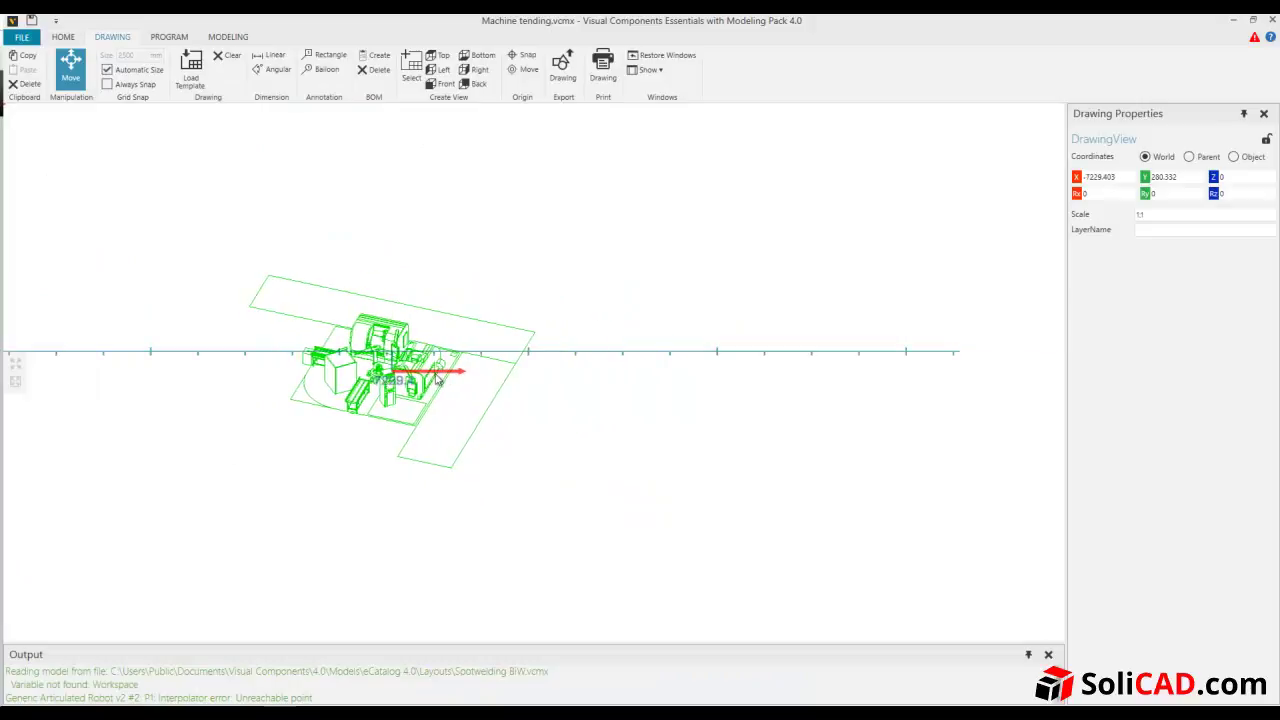
Generate a Top view of the layout and delete the isometric drawing view
click(440, 55)
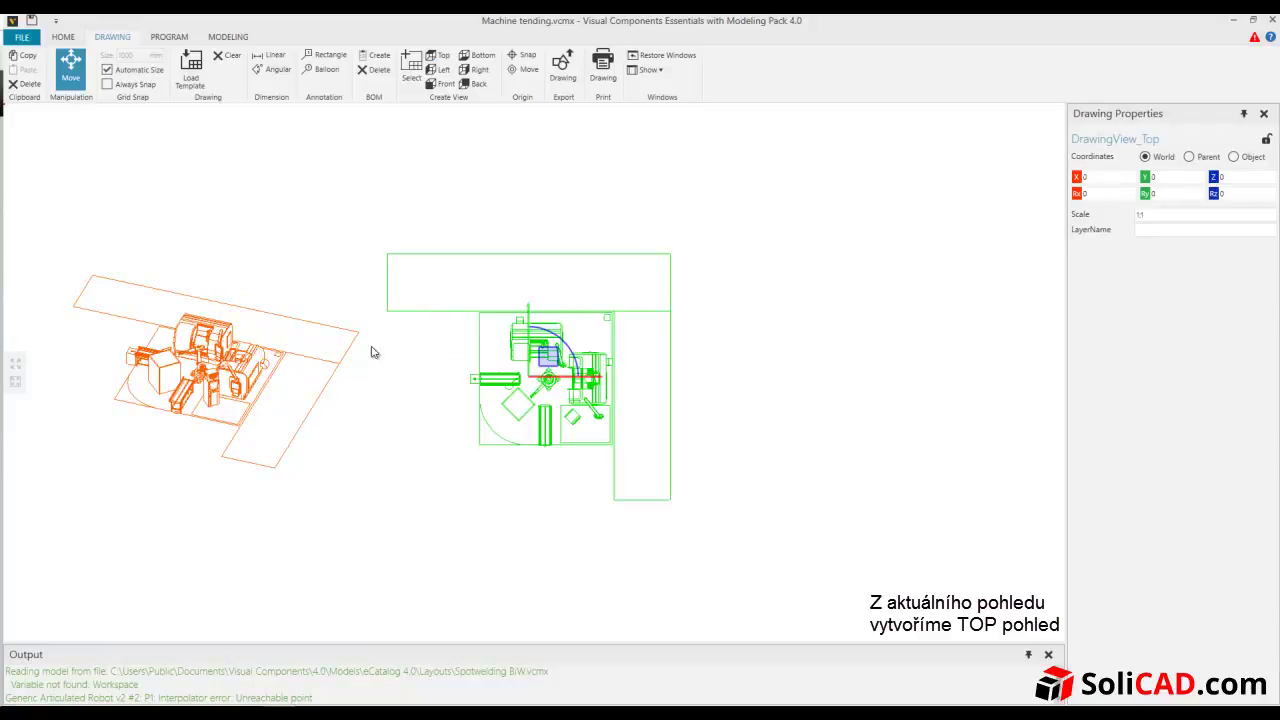
click(234, 370)
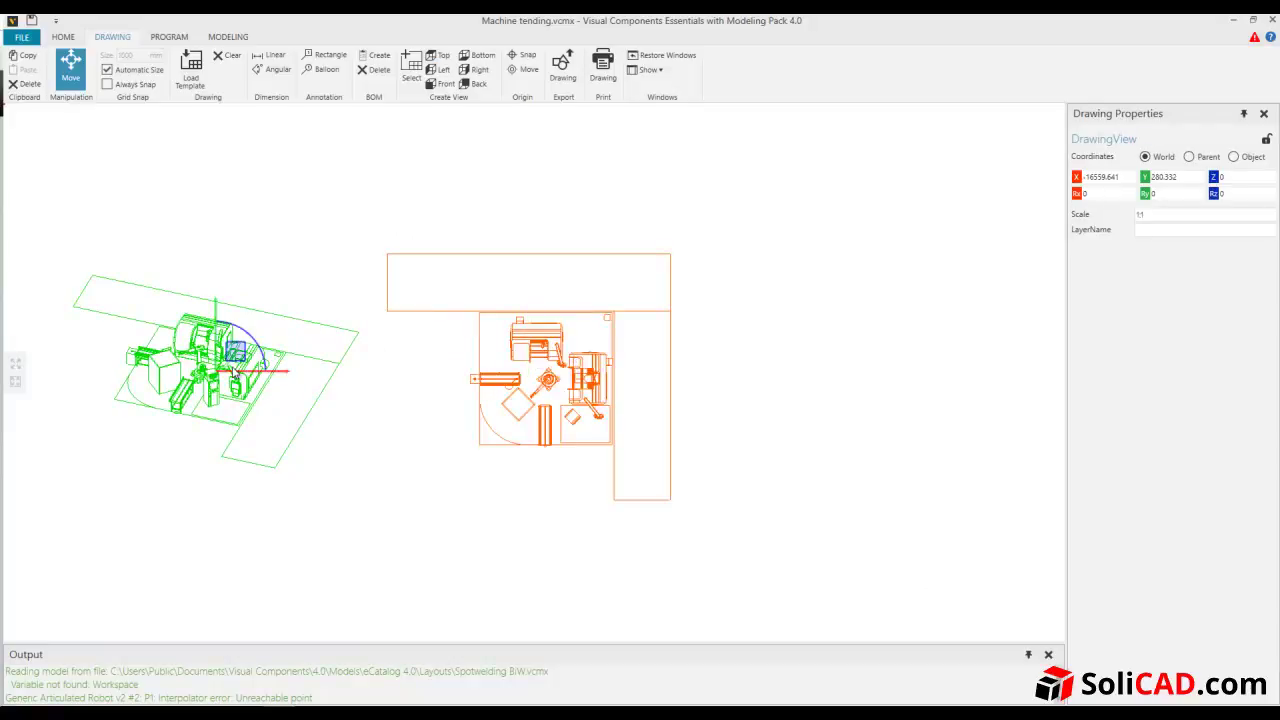
key(Delete)
Import Drawing Template A2 into the drawing and zoom out to see it
click(185, 65)
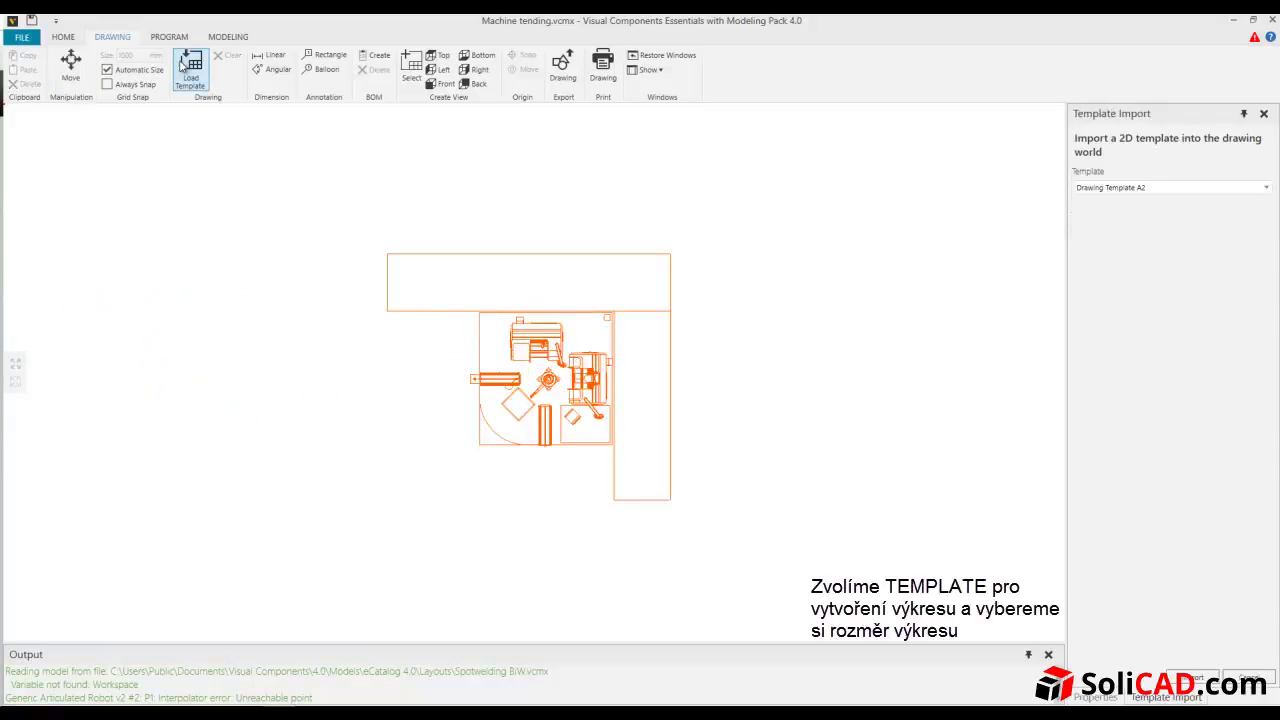
click(1160, 190)
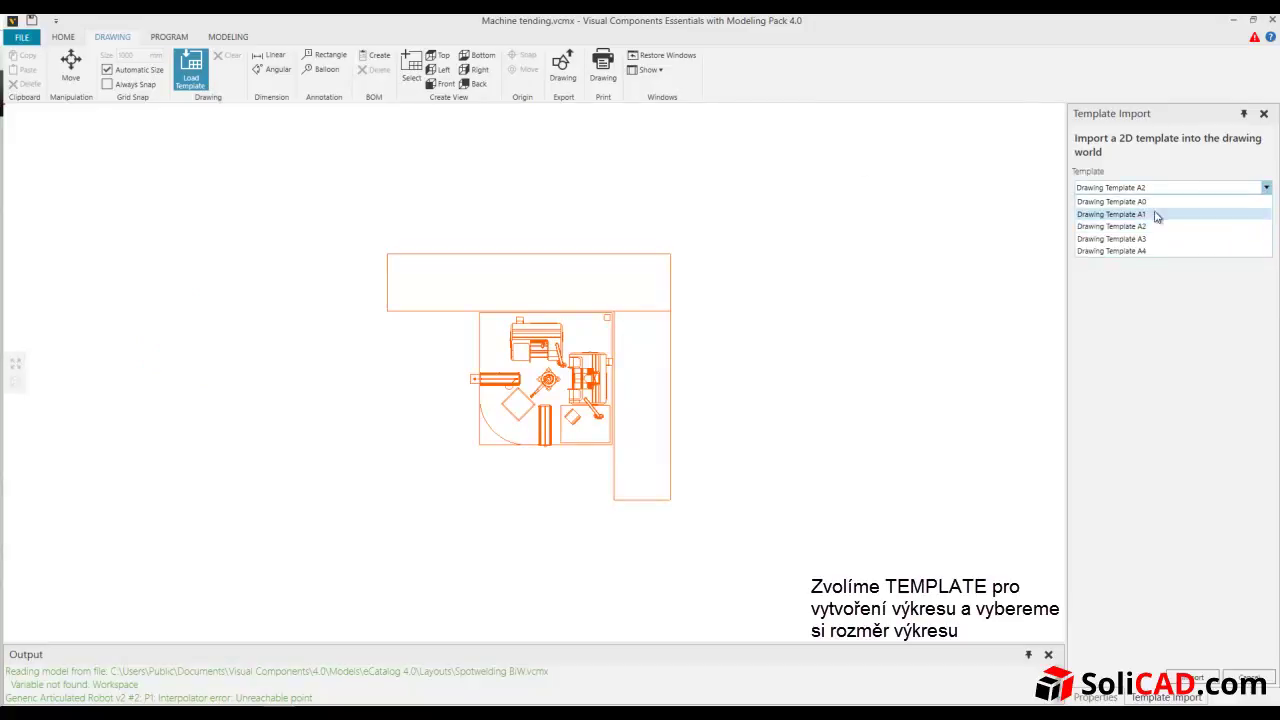
click(1153, 228)
click(1200, 677)
scroll(500, 360, down, 2)
scroll(500, 360, down, 1)
scroll(501, 358, down, 2)
scroll(502, 357, down, 2)
scroll(502, 357, down, 2)
scroll(505, 358, down, 2)
scroll(510, 359, down, 1)
scroll(519, 361, down, 2)
scroll(519, 361, down, 2)
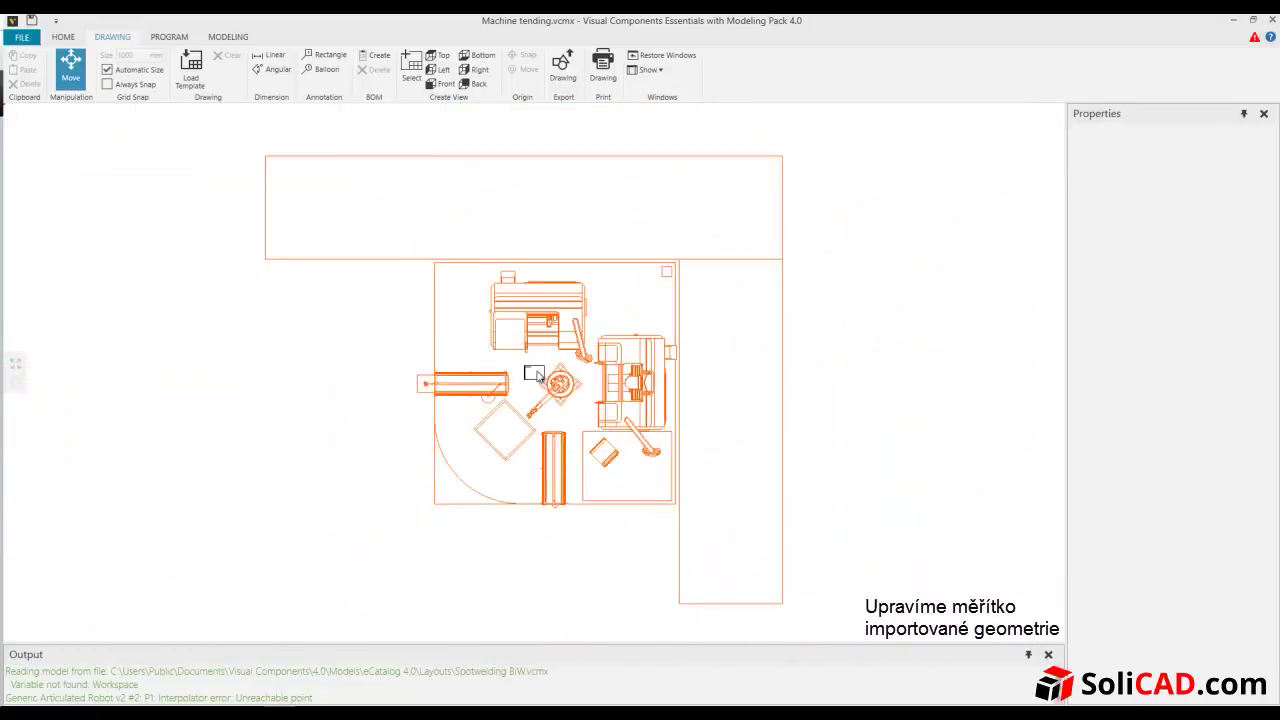
scroll(540, 372, down, 1)
Change the Top view's scale from 1:1 to 1:20, then to 1:40
click(557, 383)
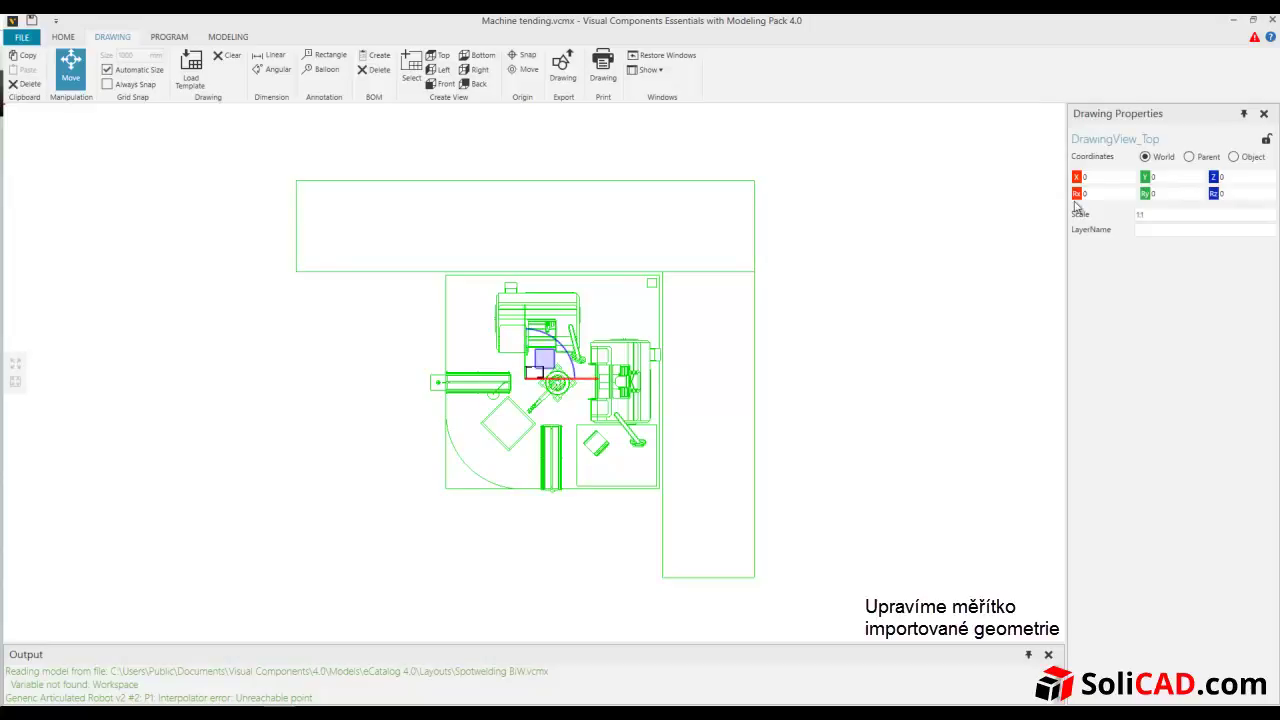
click(1147, 213)
key(BackSpace)
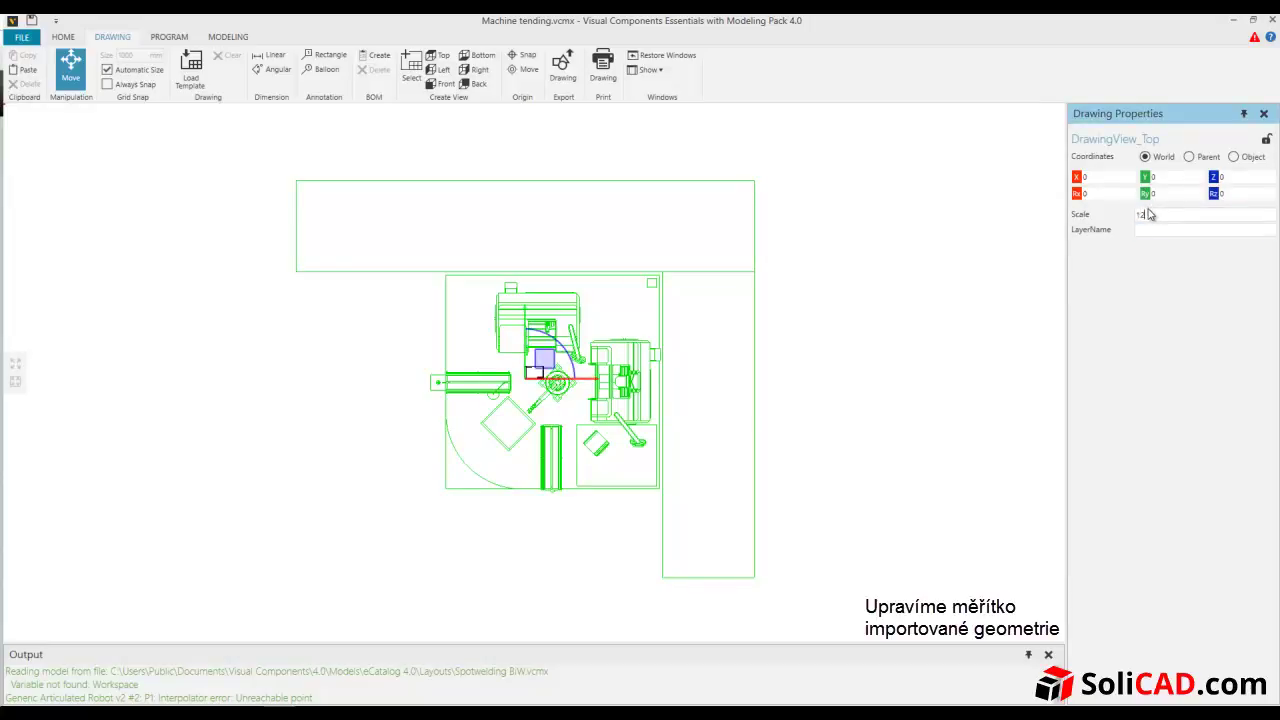
text(50)
key(Return)
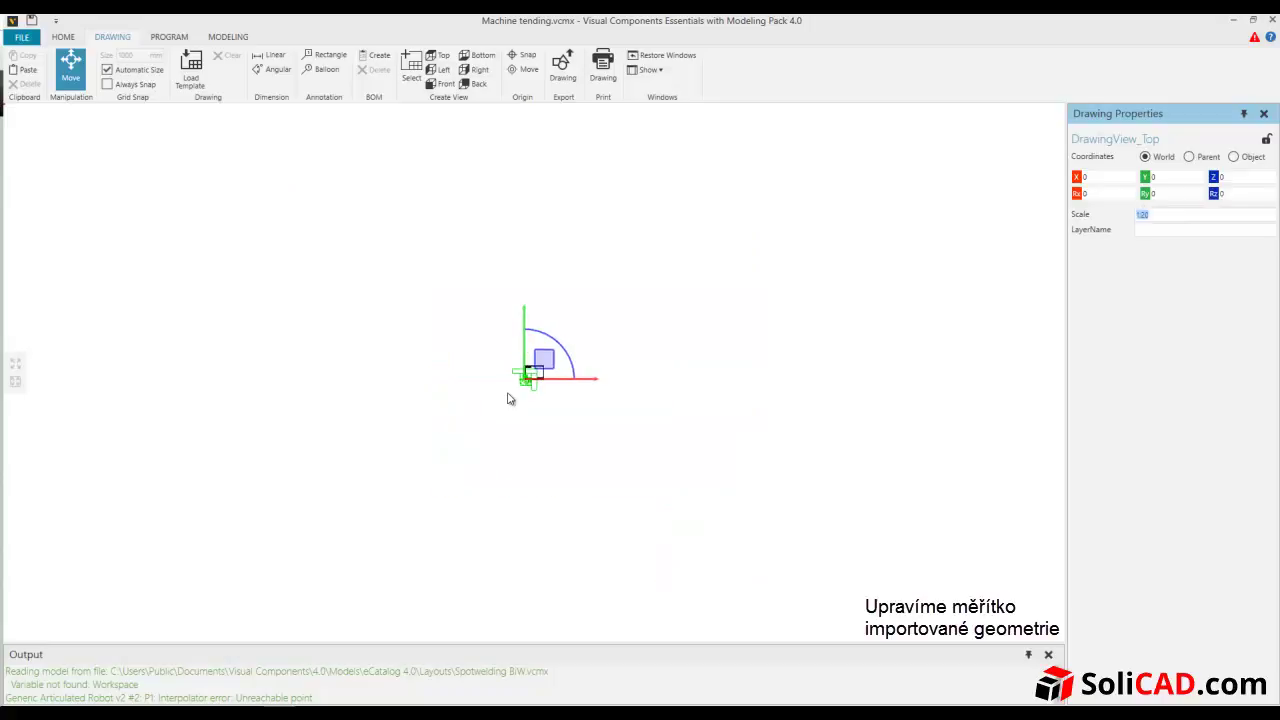
scroll(512, 392, up, 5)
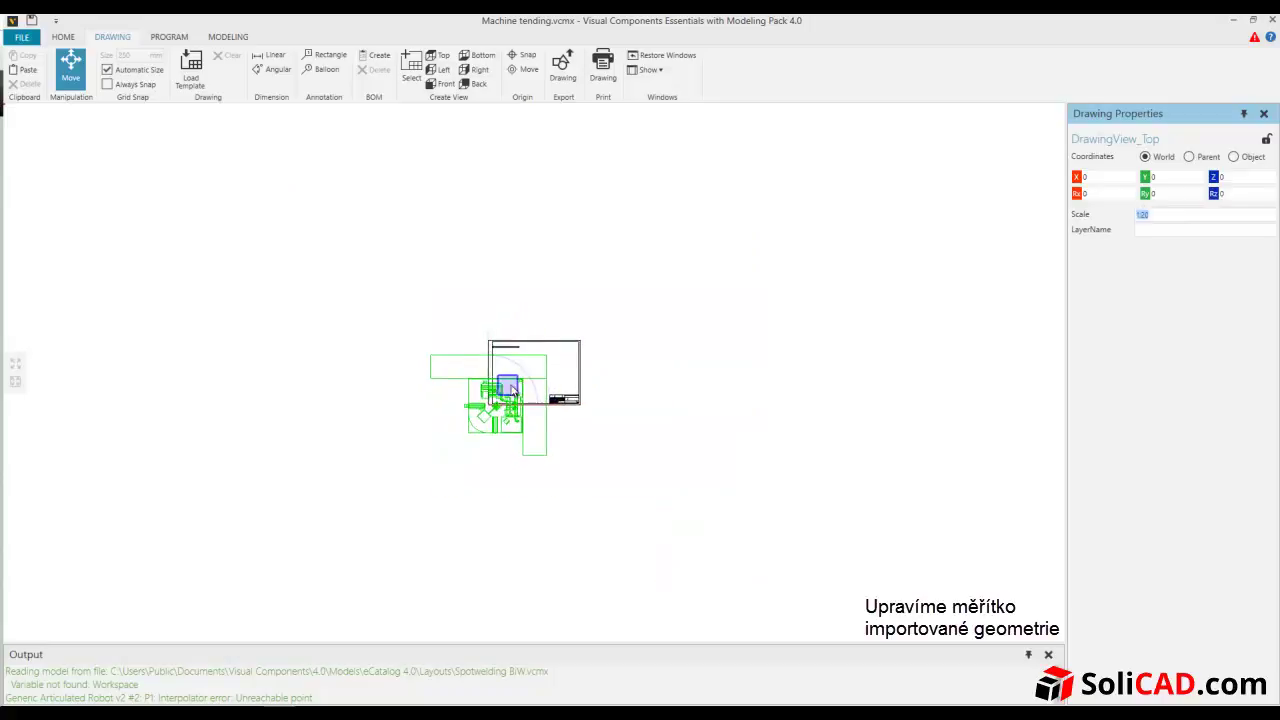
click(1154, 214)
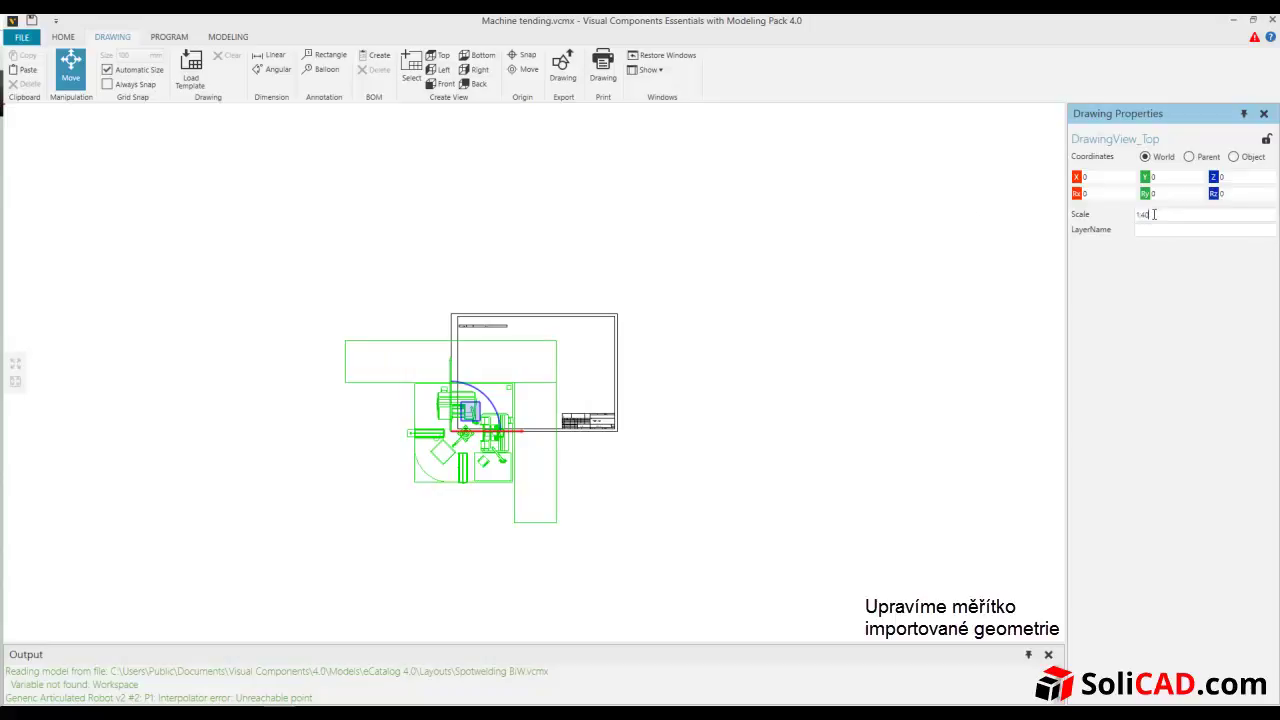
key(Return)
scroll(536, 429, up, 3)
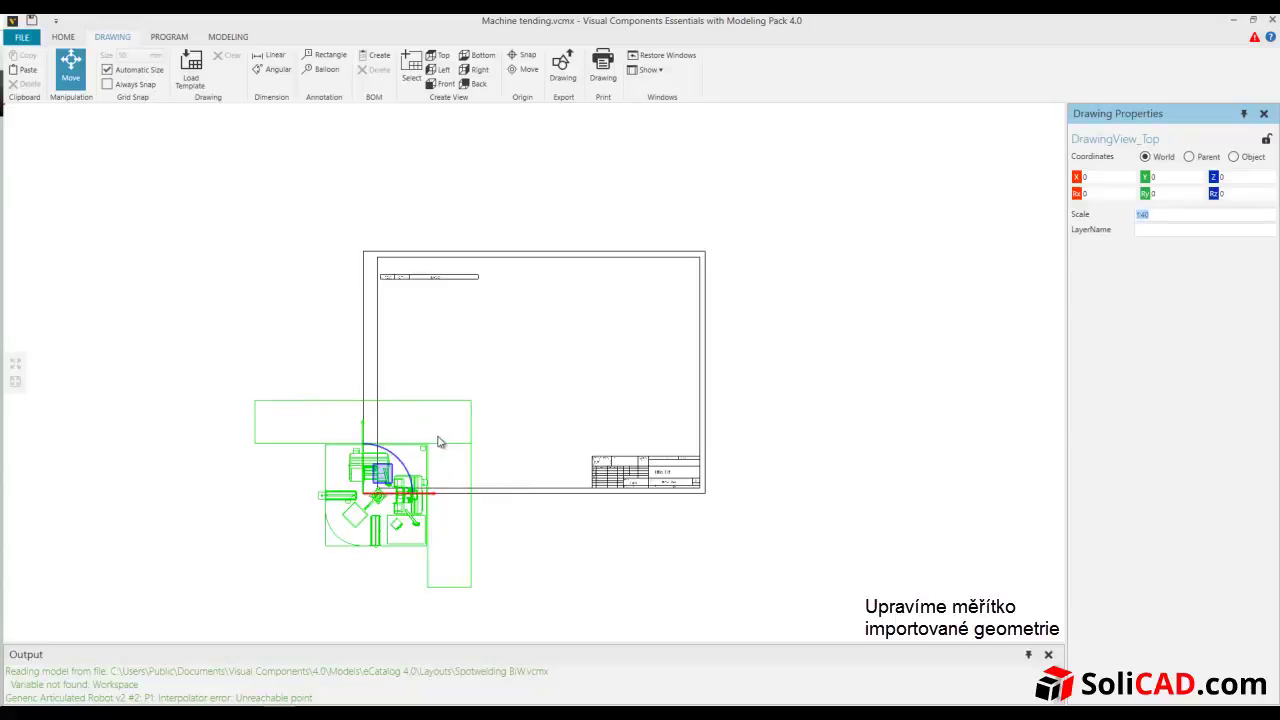
Move the Top view into the A2 frame, set it to 1:50, and shift it right
drag(456, 441, 597, 328)
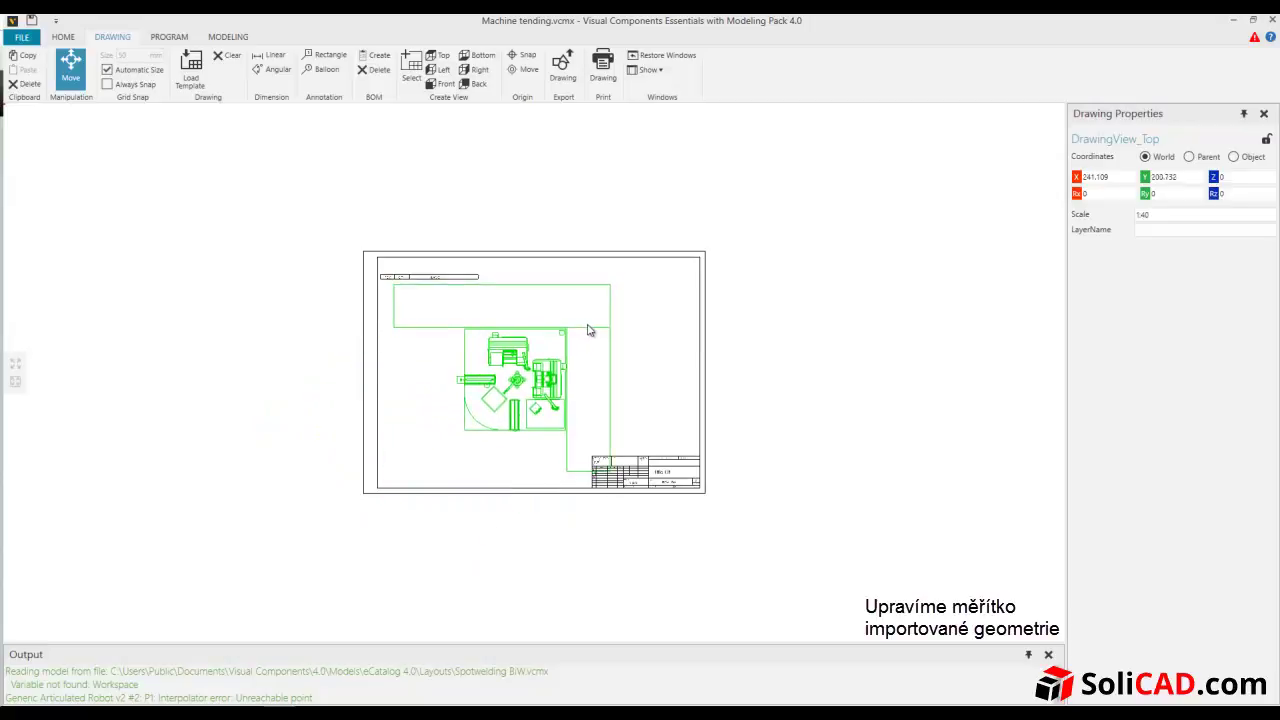
click(1150, 214)
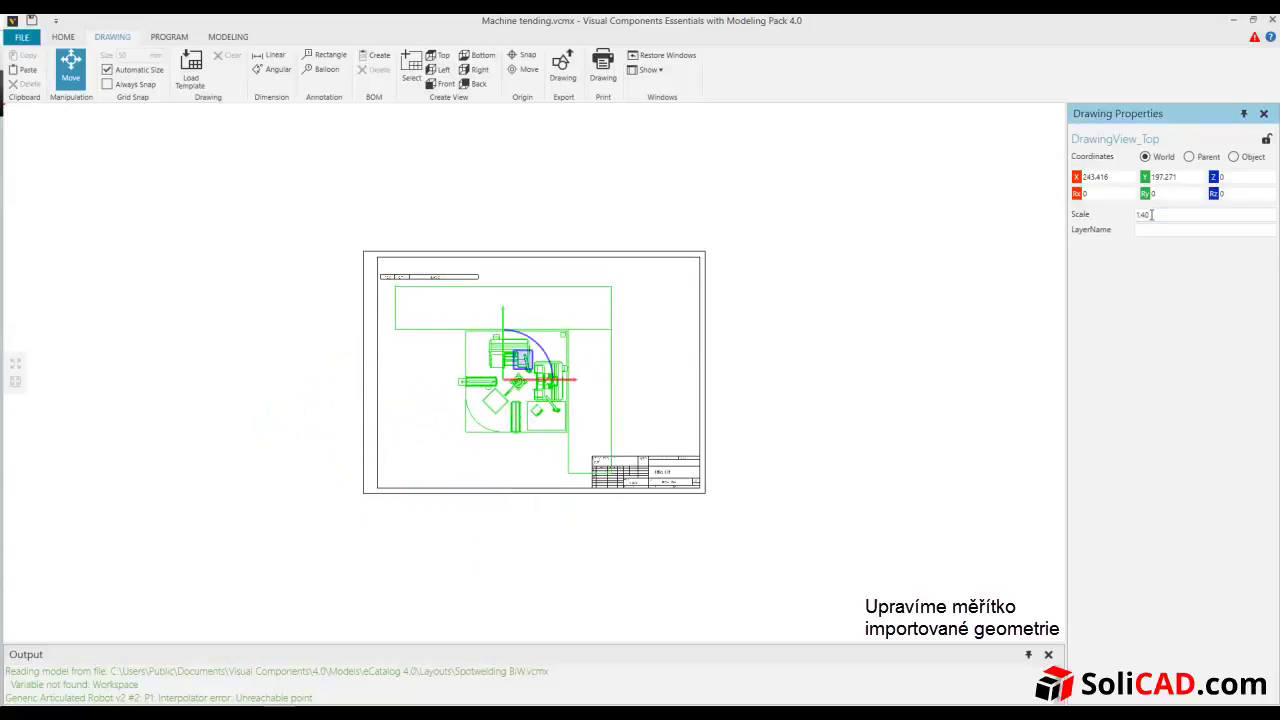
text(5)
key(Return)
scroll(557, 392, up, 1)
scroll(557, 392, up, 1)
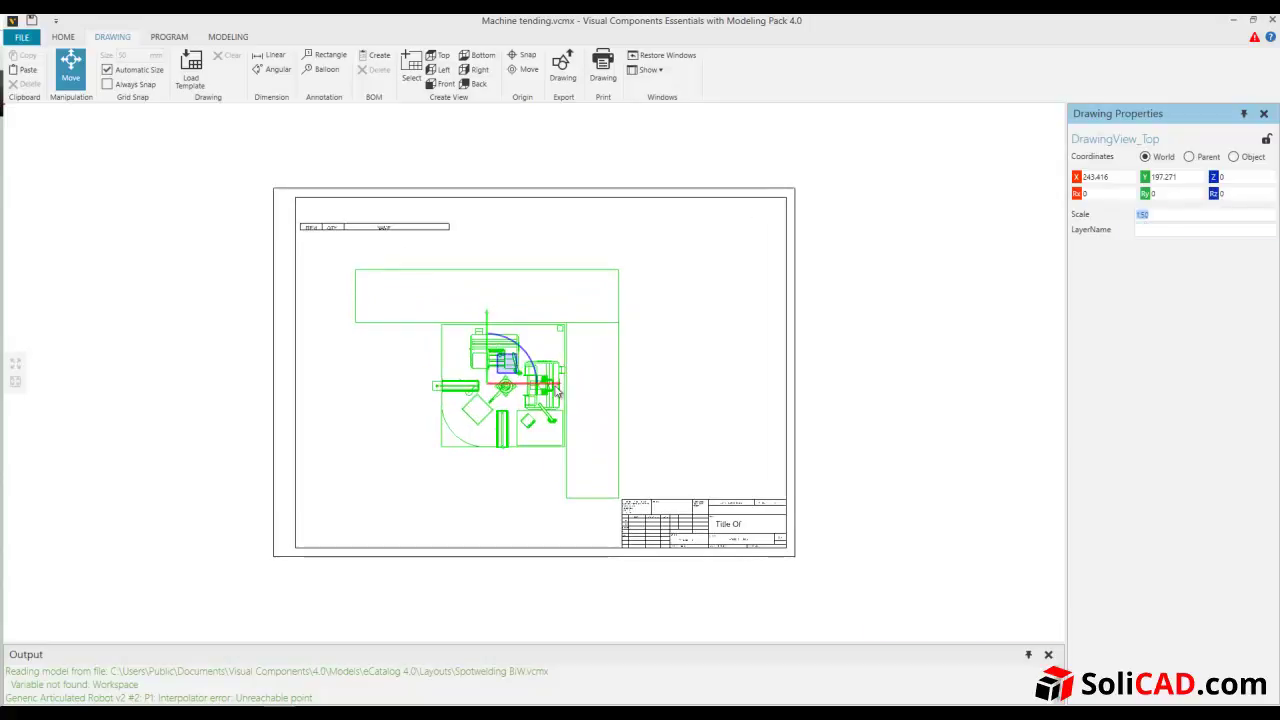
drag(558, 393, 713, 390)
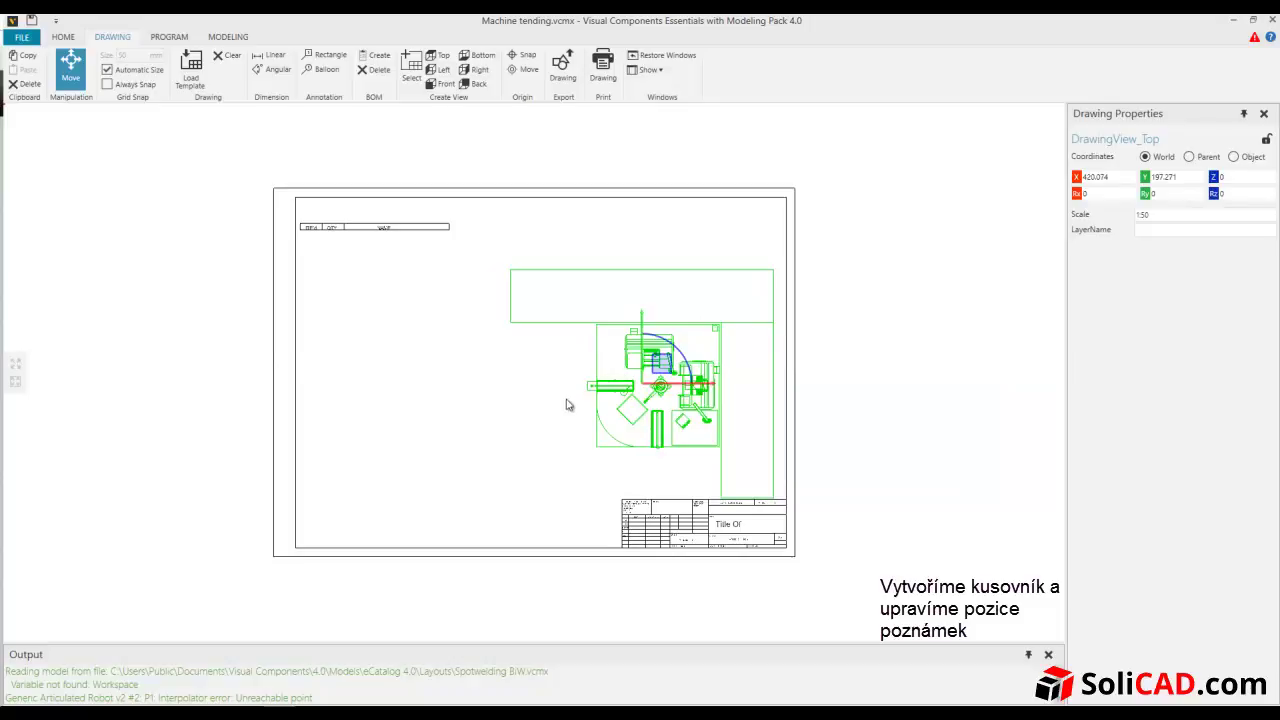
Create the bill of materials with numbered balloons for the cell's five components
key(alt)
click(379, 60)
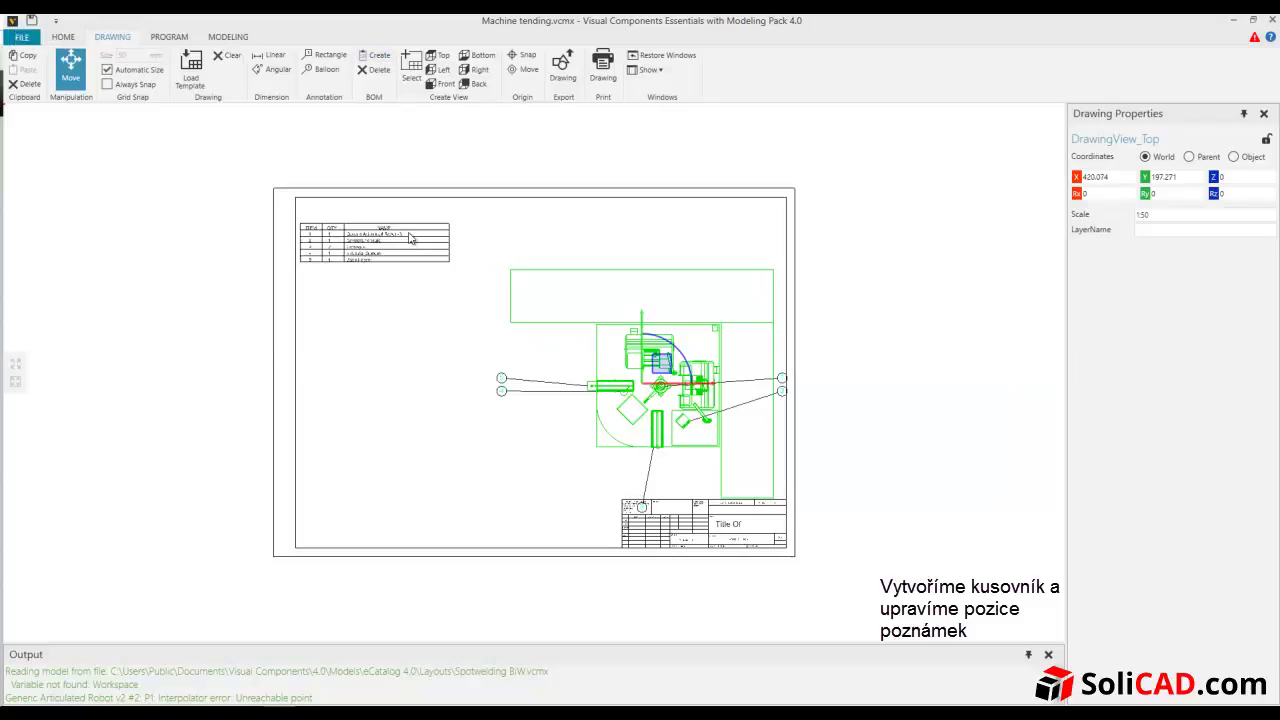
scroll(520, 411, up, 2)
scroll(520, 440, up, 2)
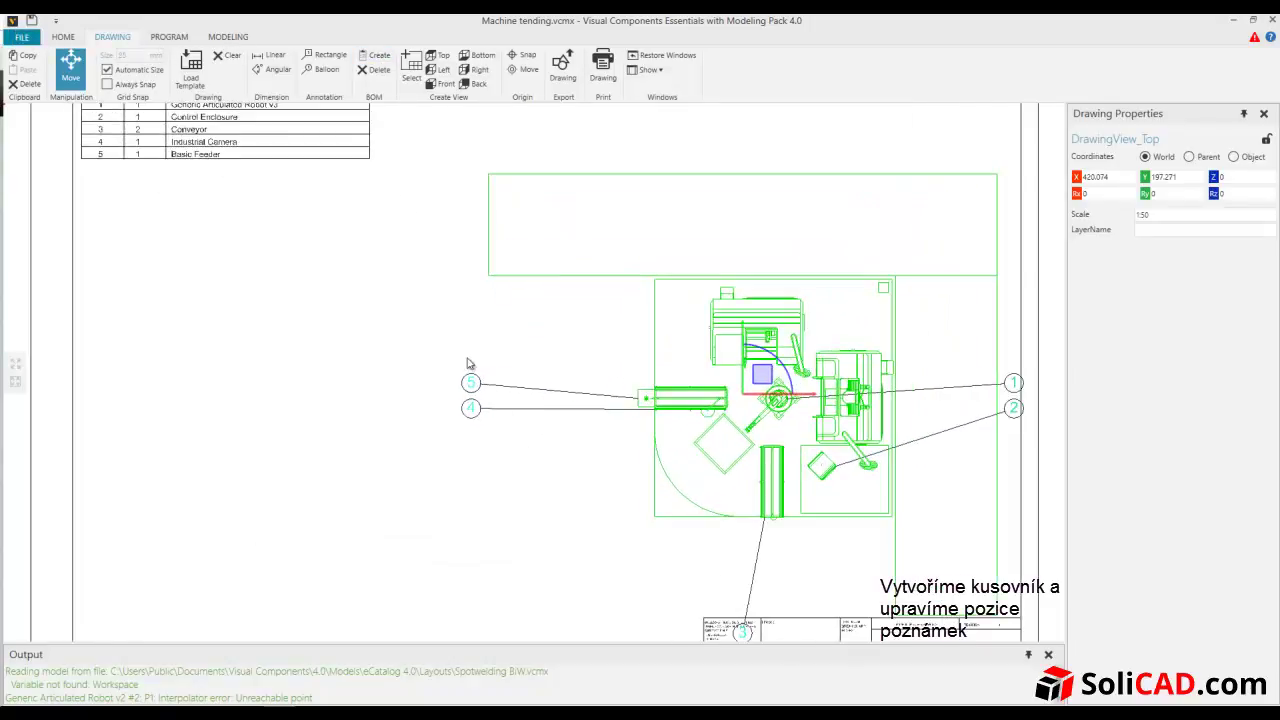
key(alt)
Drag balloons 3, 4, 5, 2 and 1 closer to their components and fit the sheet
drag(744, 635, 761, 553)
mouse_move(470, 410)
mouse_down()
mouse_move(634, 434)
mouse_move(591, 450)
mouse_up()
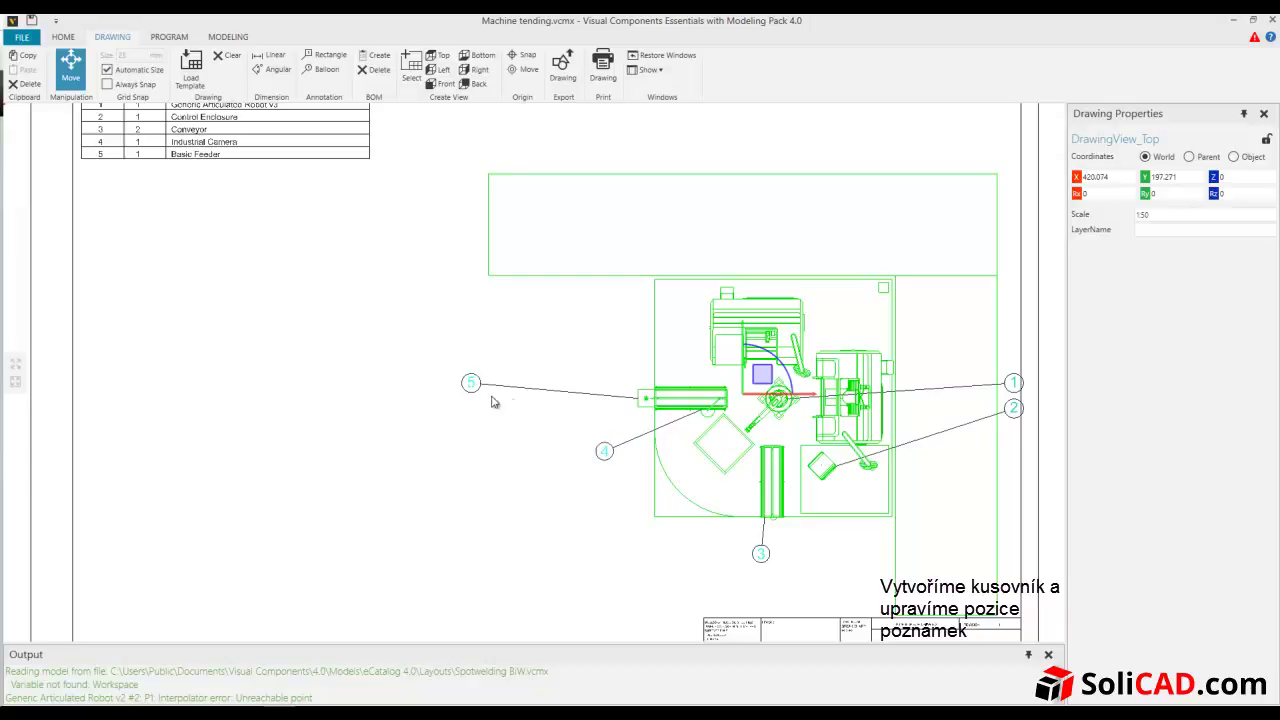
drag(471, 386, 603, 396)
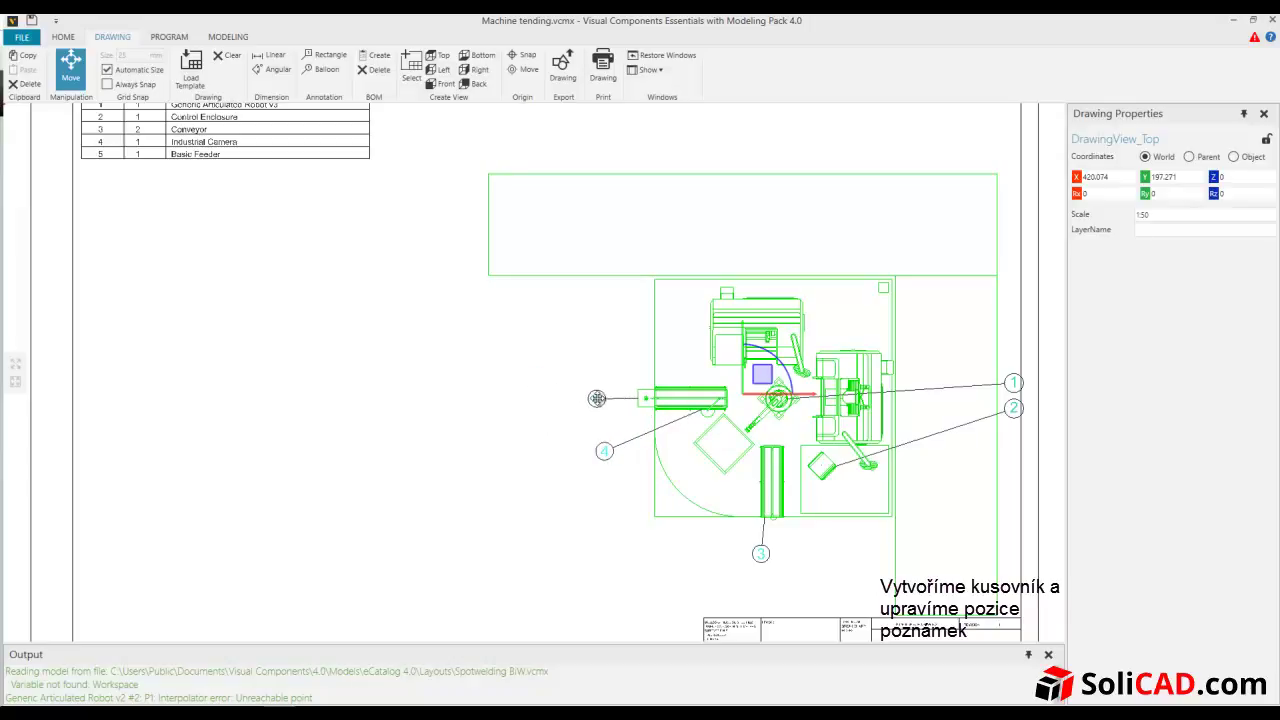
drag(1019, 418, 937, 499)
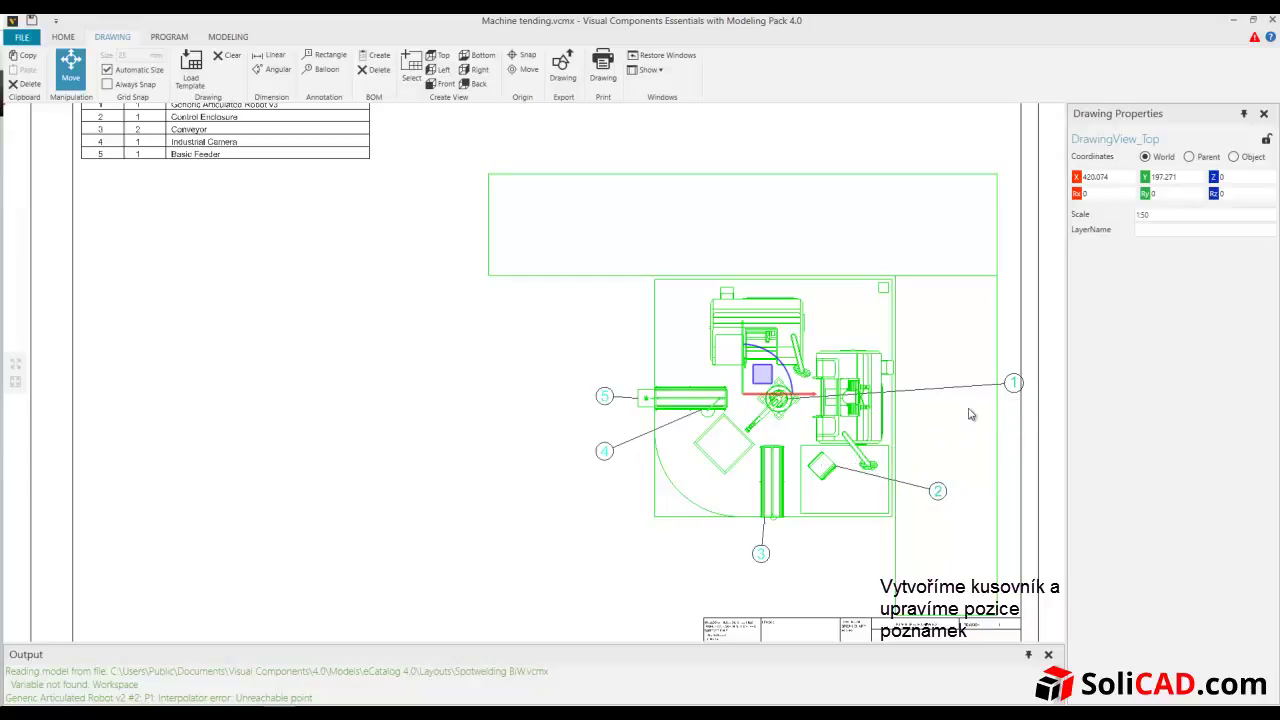
mouse_move(1012, 393)
mouse_down()
mouse_move(917, 449)
mouse_move(937, 459)
mouse_up()
key(f)
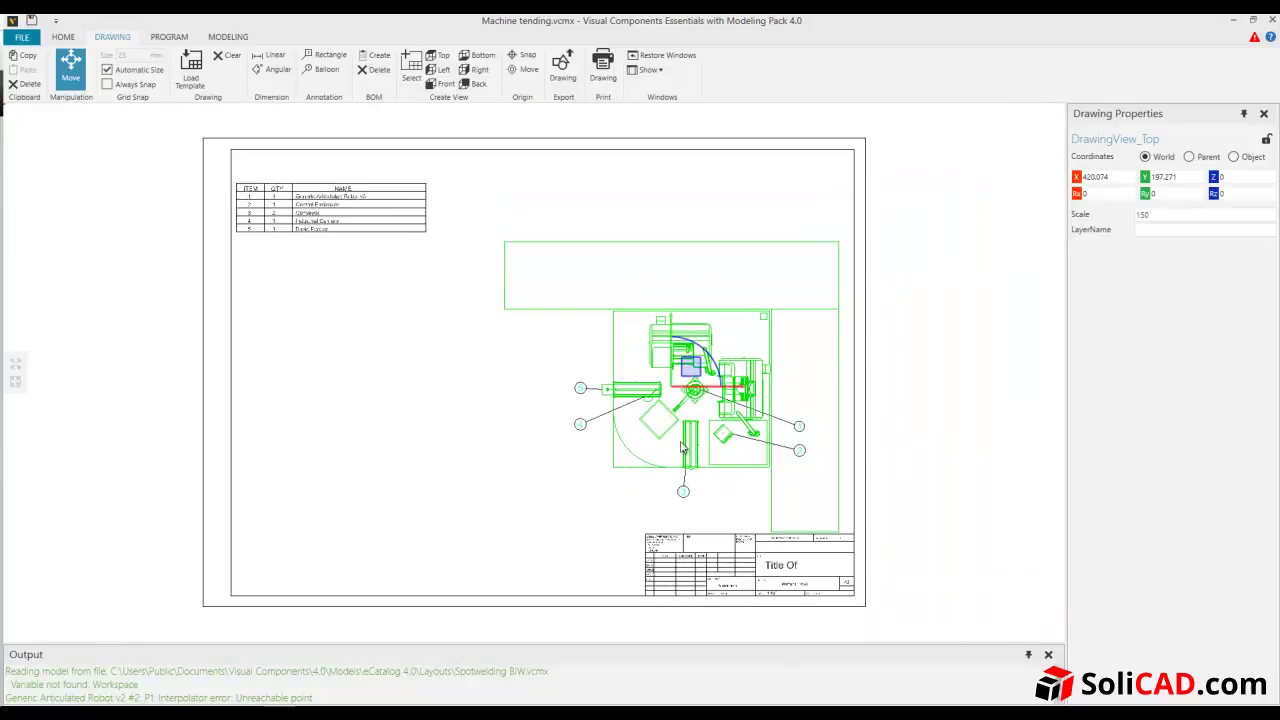
scroll(613, 488, up, 2)
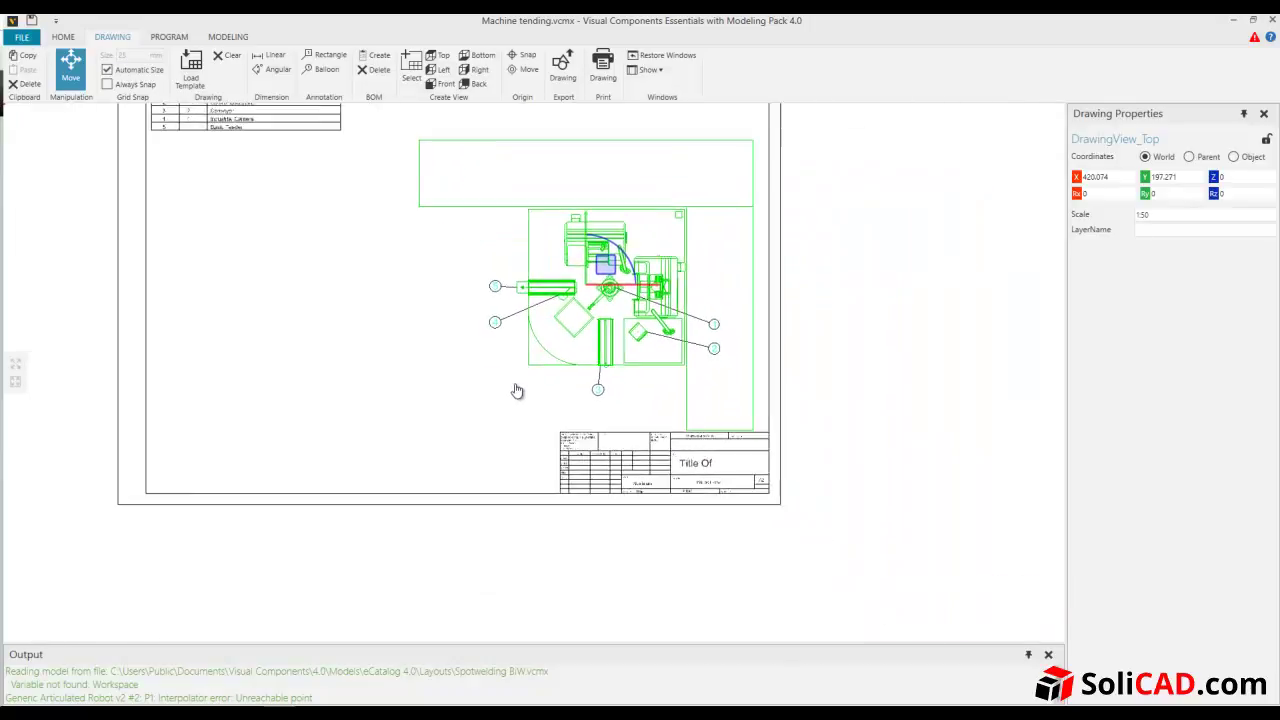
scroll(613, 488, up, 1)
click(690, 488)
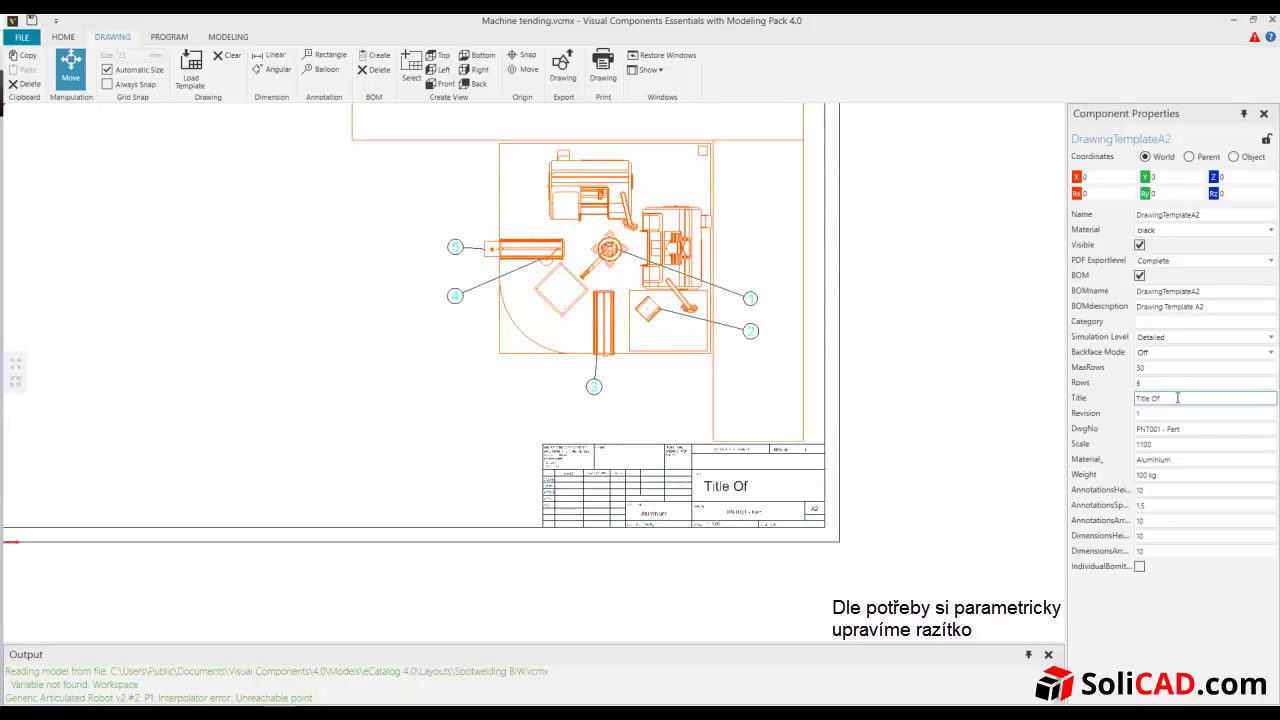
click(1104, 402)
scroll(575, 427, up, 2)
click(1140, 398)
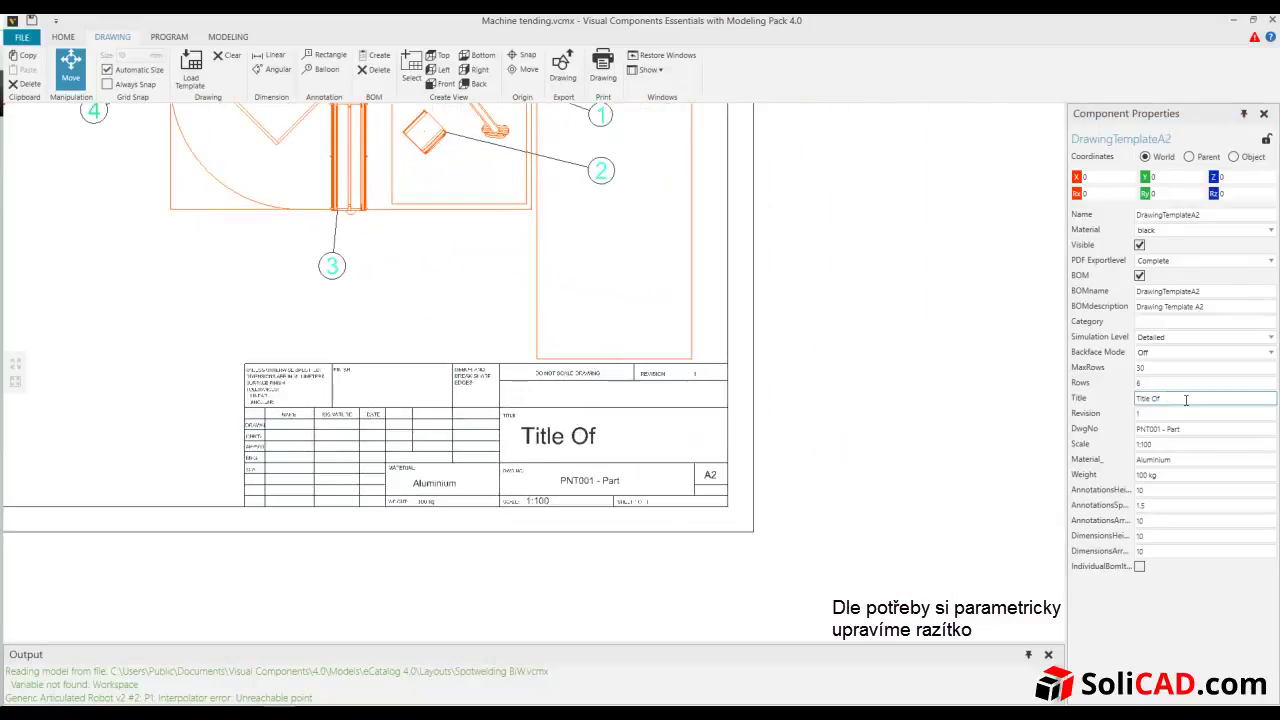
text(Výkres)
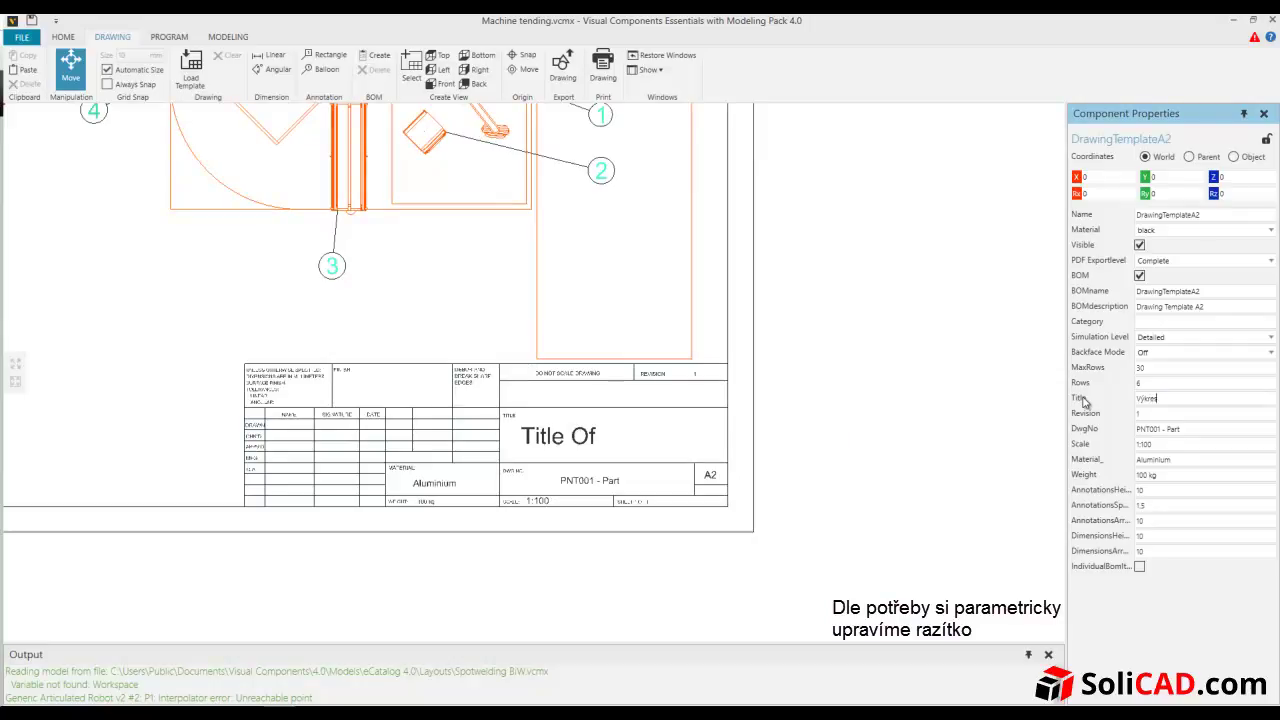
click(1190, 428)
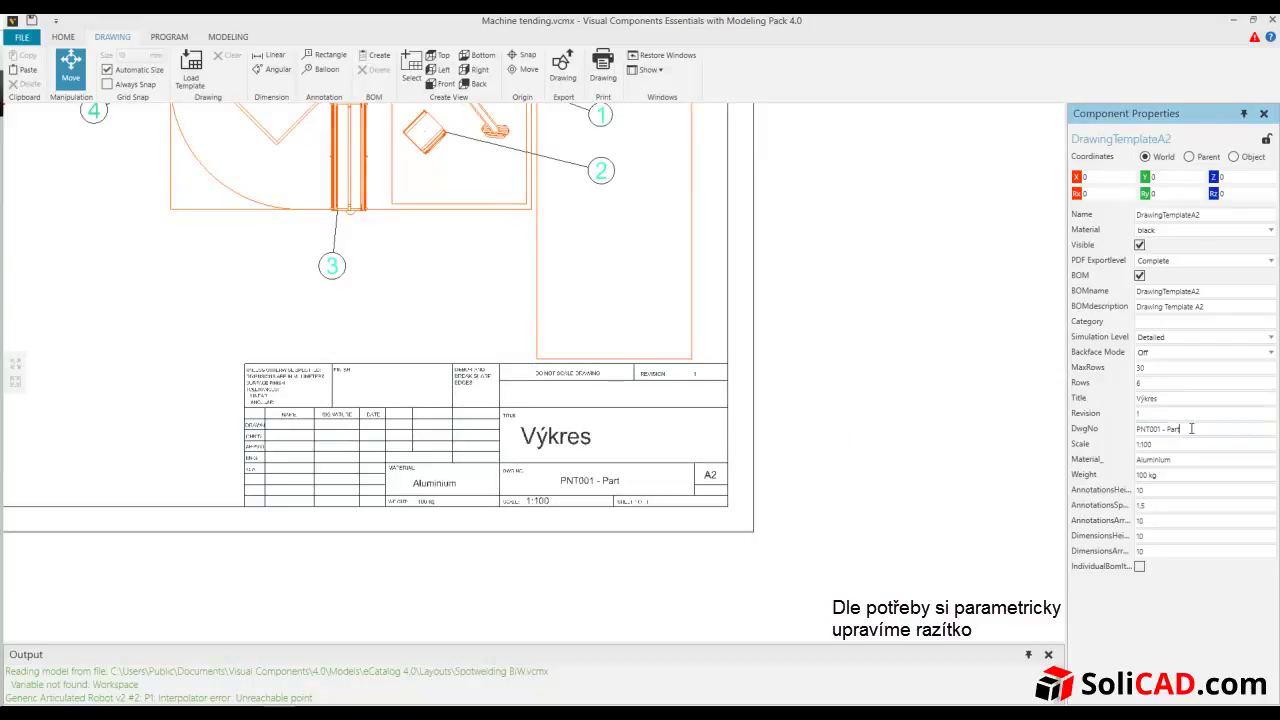
text(01020)
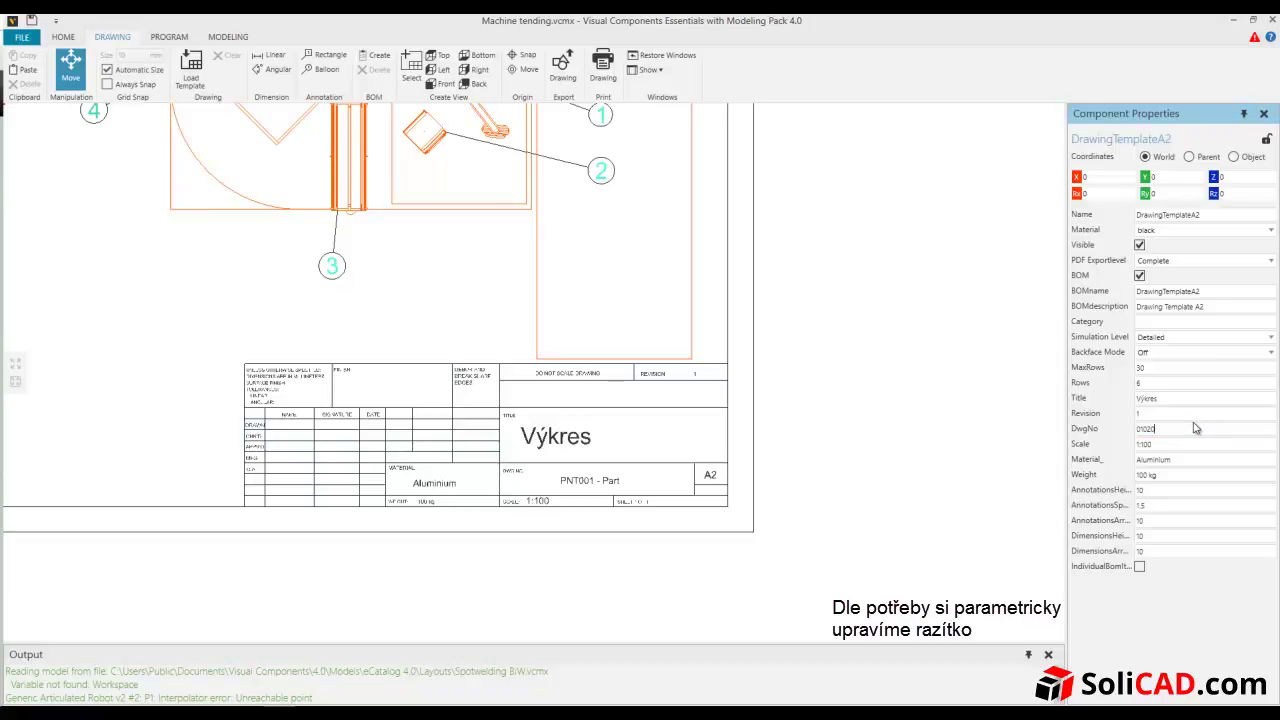
key(Return)
Change the Material_ field from Aluminium to Steel
click(1208, 458)
double_click(1191, 458)
text(Steel)
key(Return)
click(1182, 476)
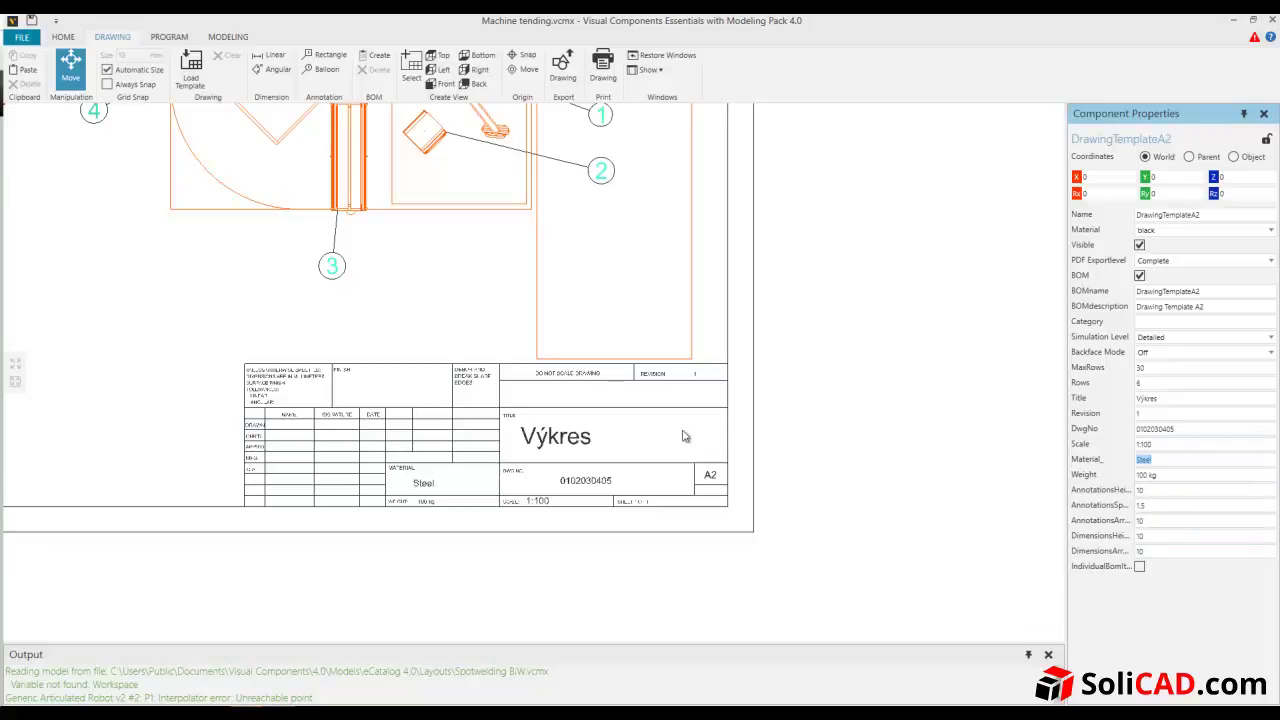
Zoom out and shift the Top view to the left on the sheet
scroll(603, 437, down, 1)
scroll(603, 437, down, 2)
scroll(550, 525, down, 1)
scroll(481, 345, down, 1)
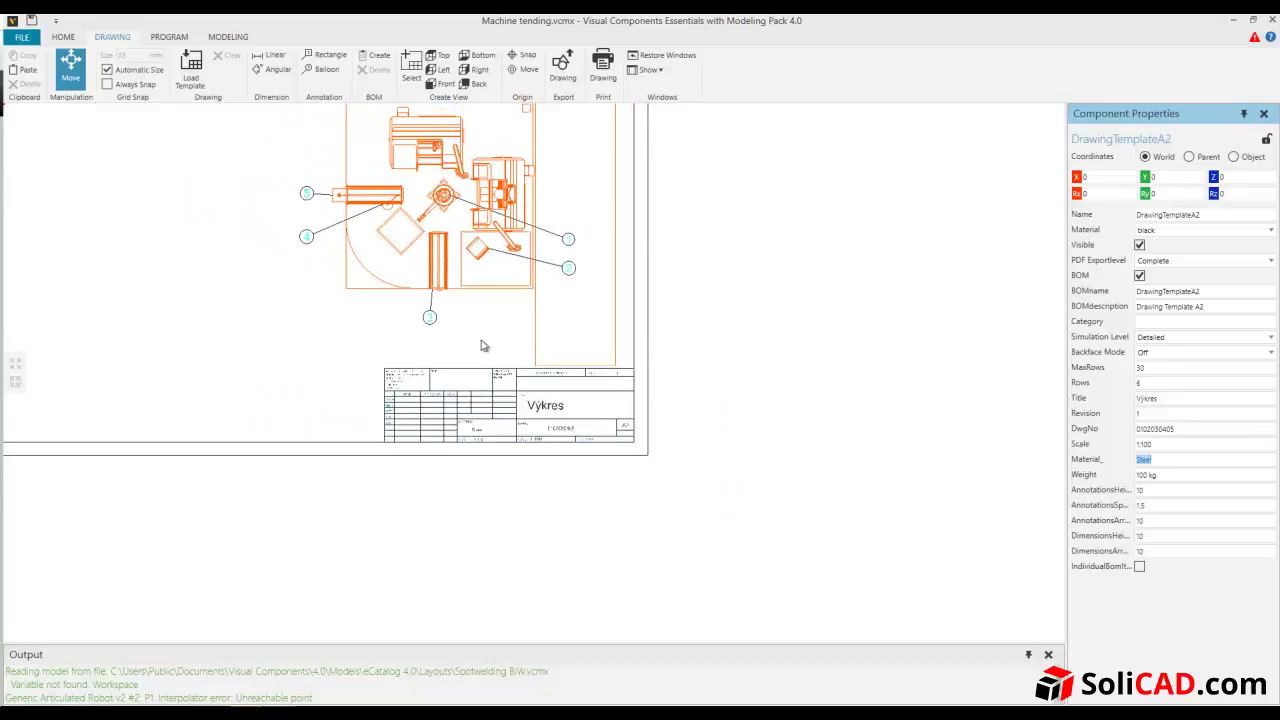
middle_drag(391, 334, 605, 453)
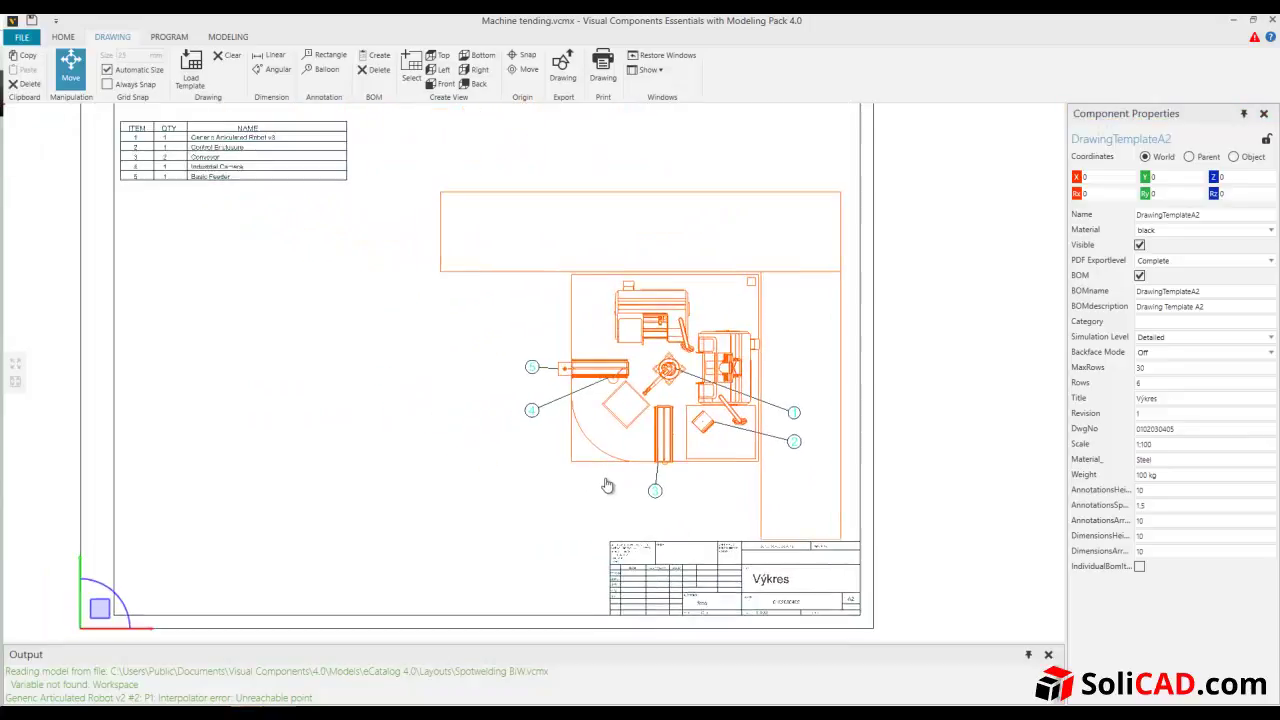
click(638, 406)
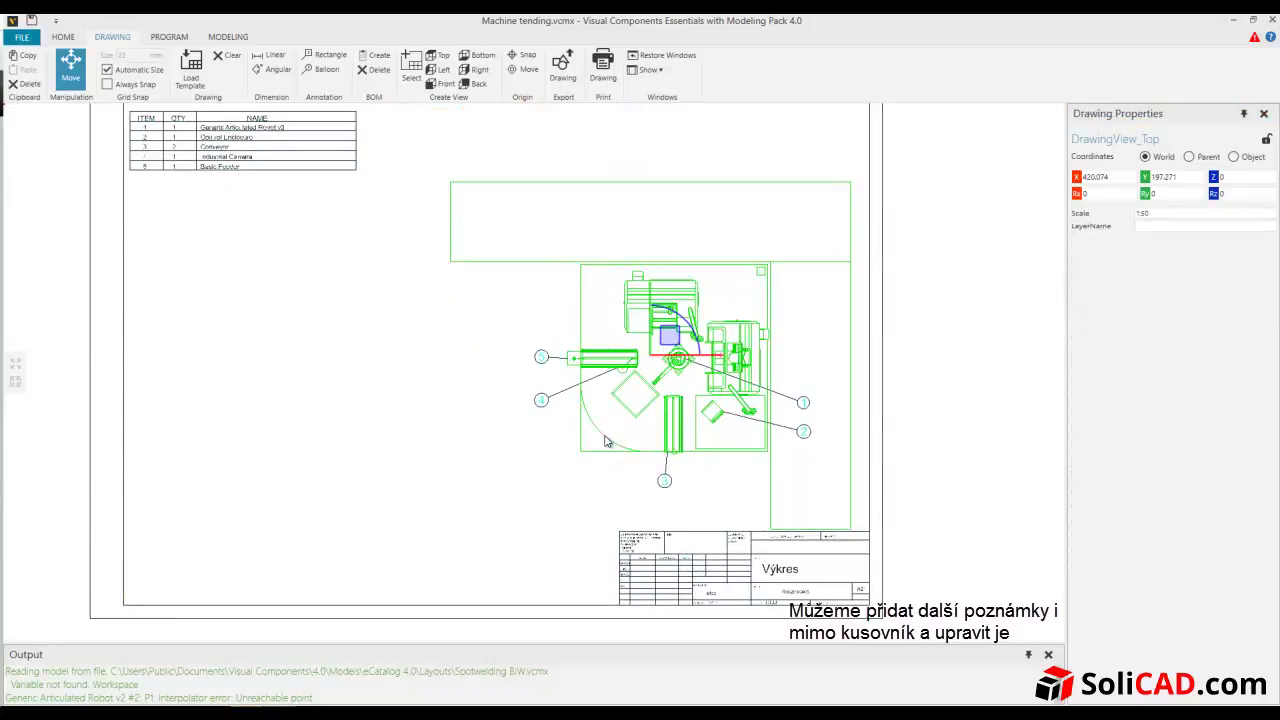
mouse_move(668, 383)
mouse_down()
mouse_move(552, 366)
mouse_move(540, 377)
mouse_up()
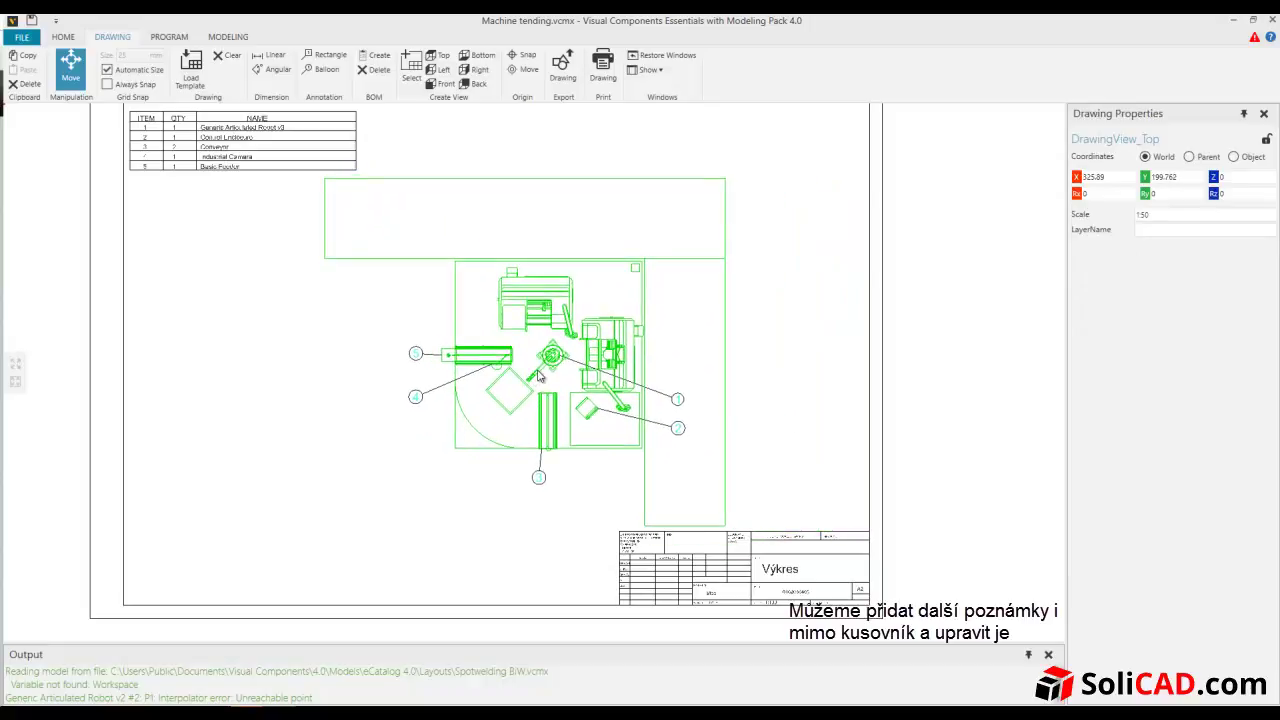
Add a rectangle leader note pointing at the wall edge with the text WALL
click(318, 60)
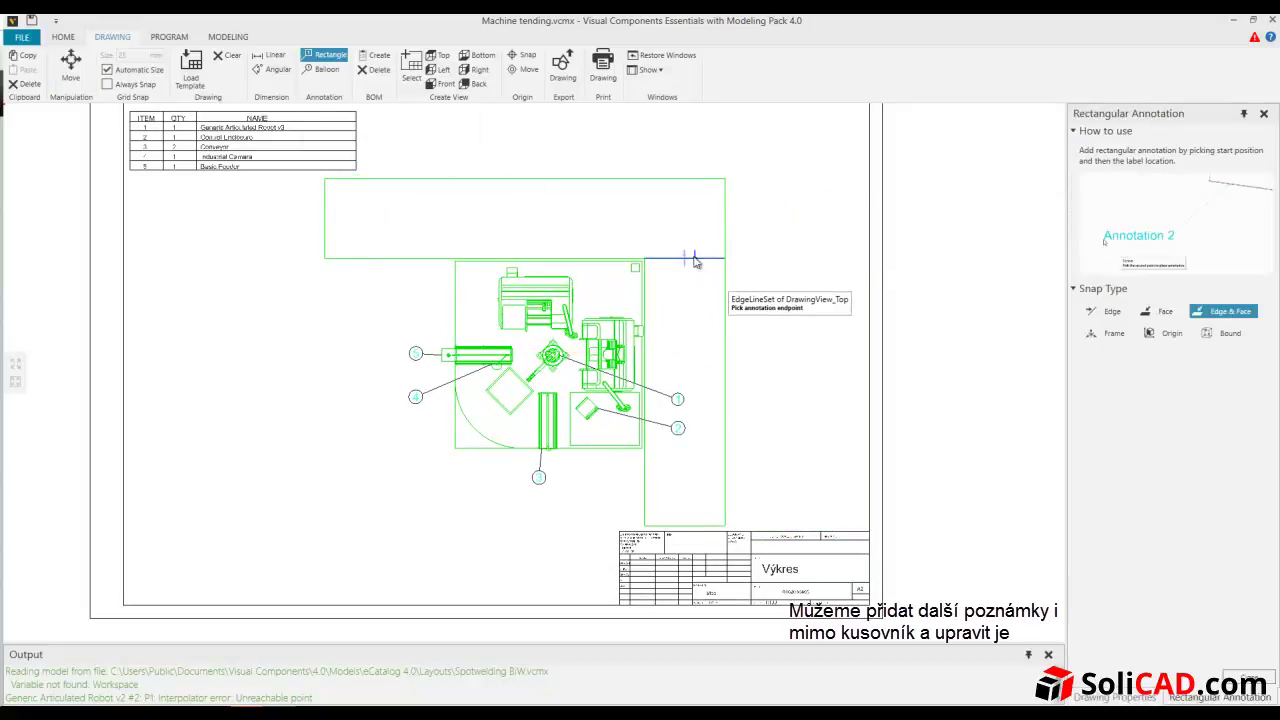
click(697, 262)
click(695, 260)
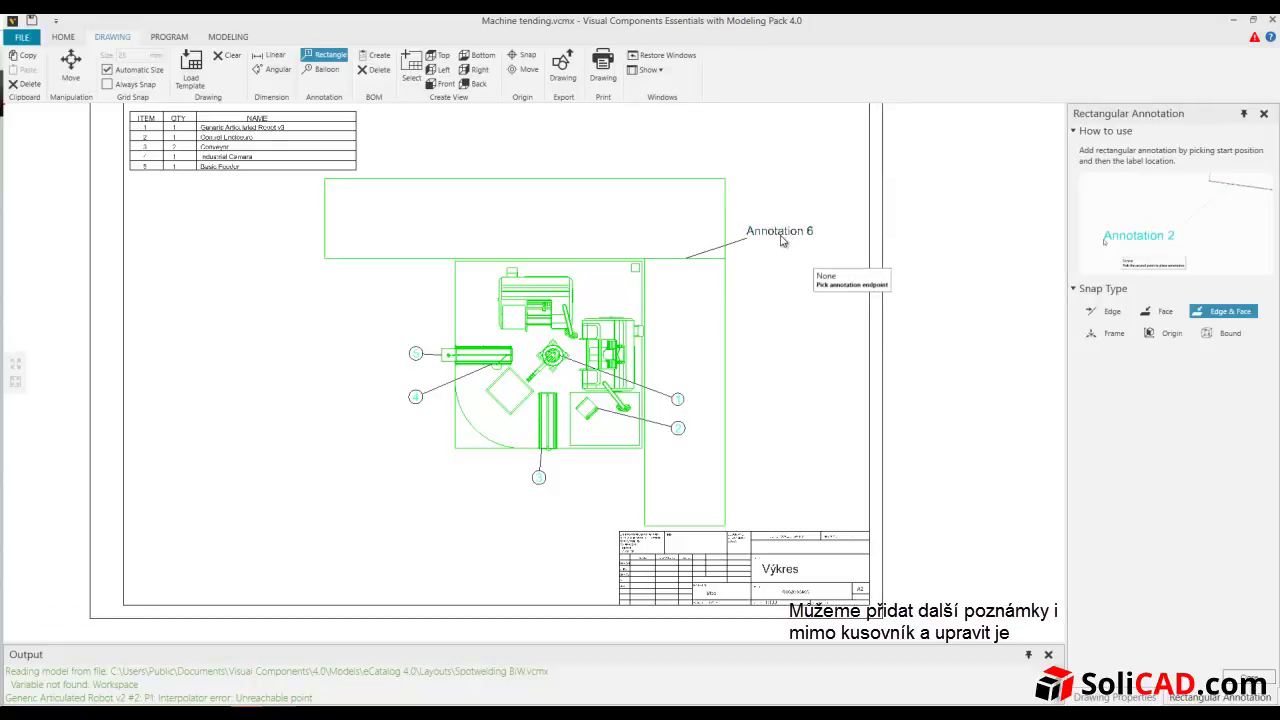
click(783, 238)
click(783, 238)
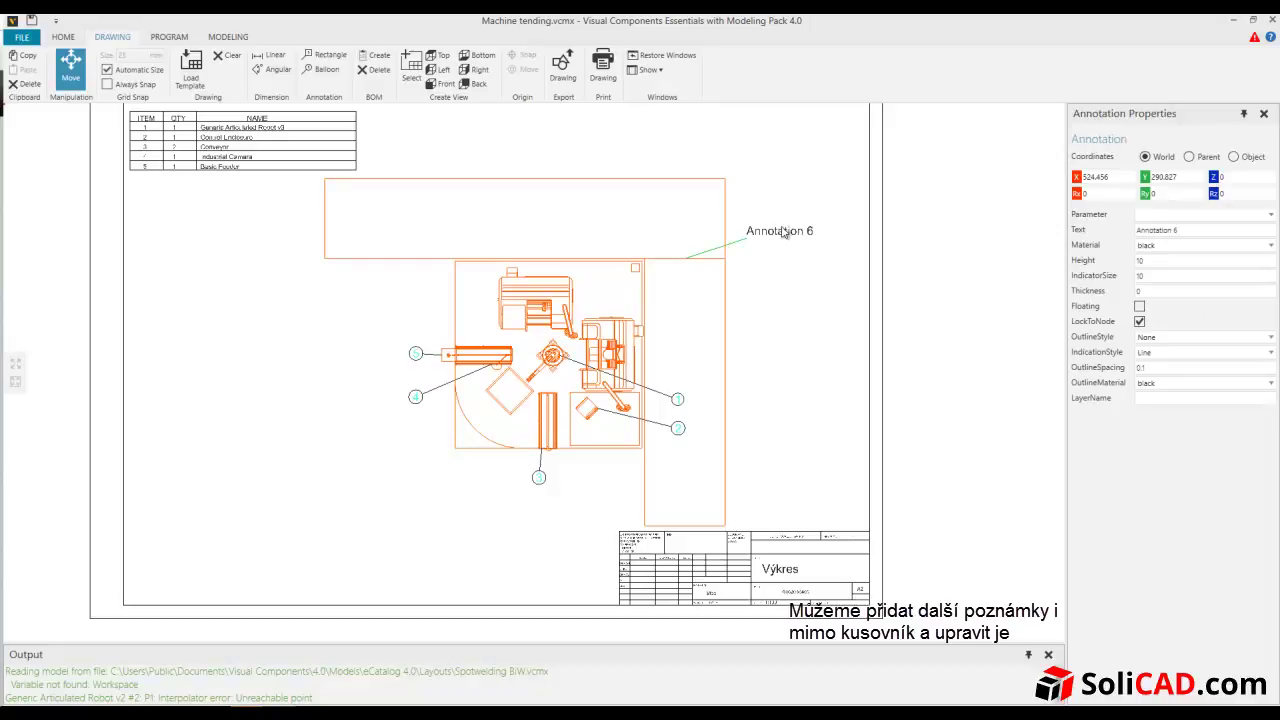
click(1199, 230)
drag(1199, 230, 1131, 240)
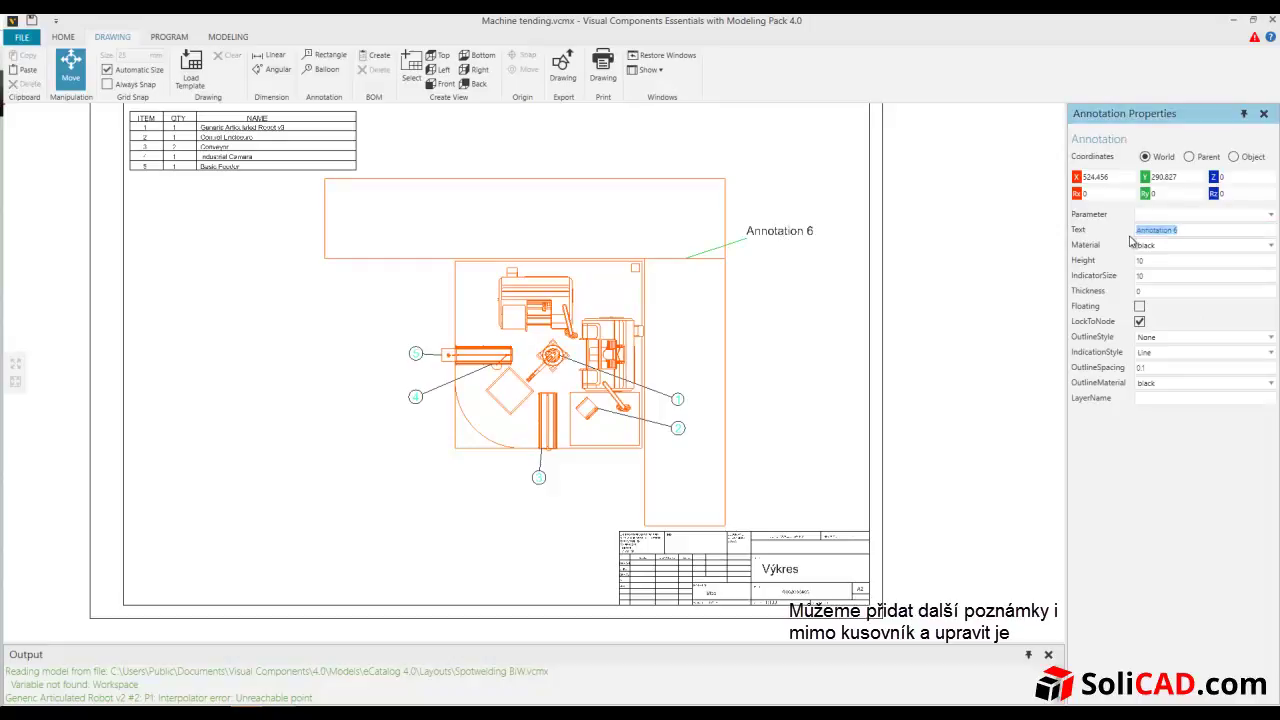
text(WALL)
key(Return)
click(806, 323)
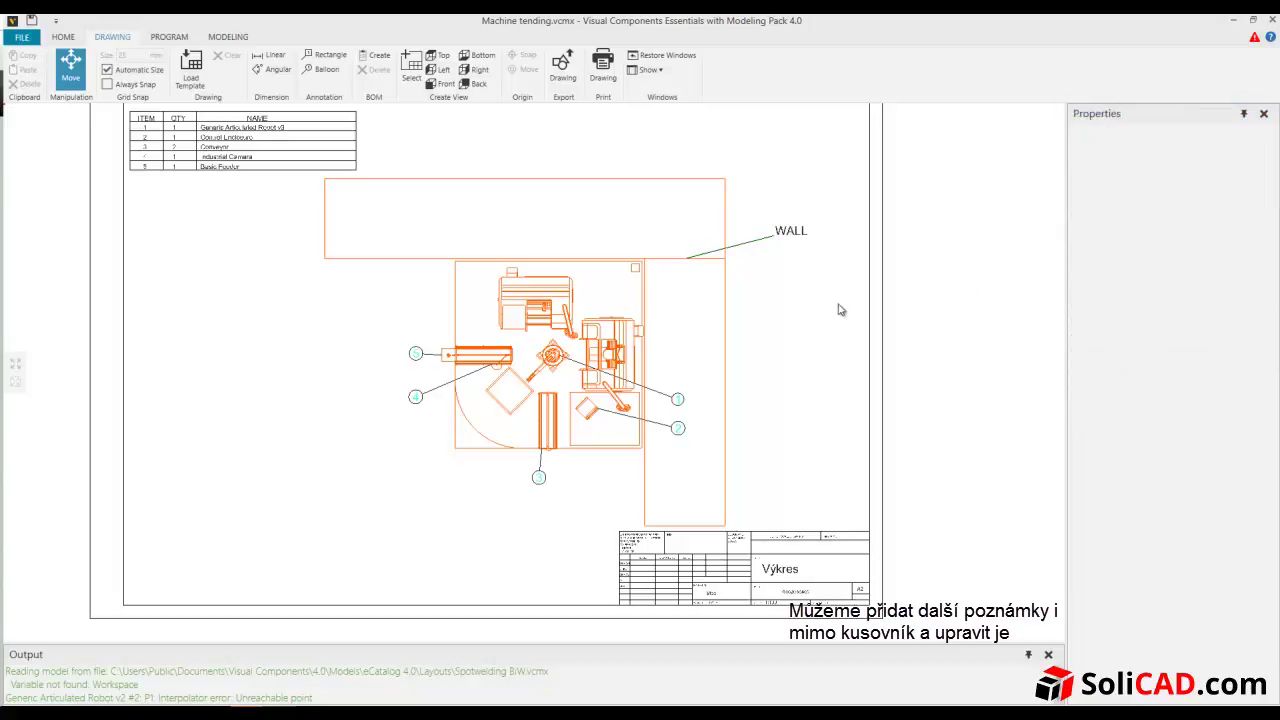
Add 7000.0 linear dimensions along the cell's left side and bottom edge
click(270, 55)
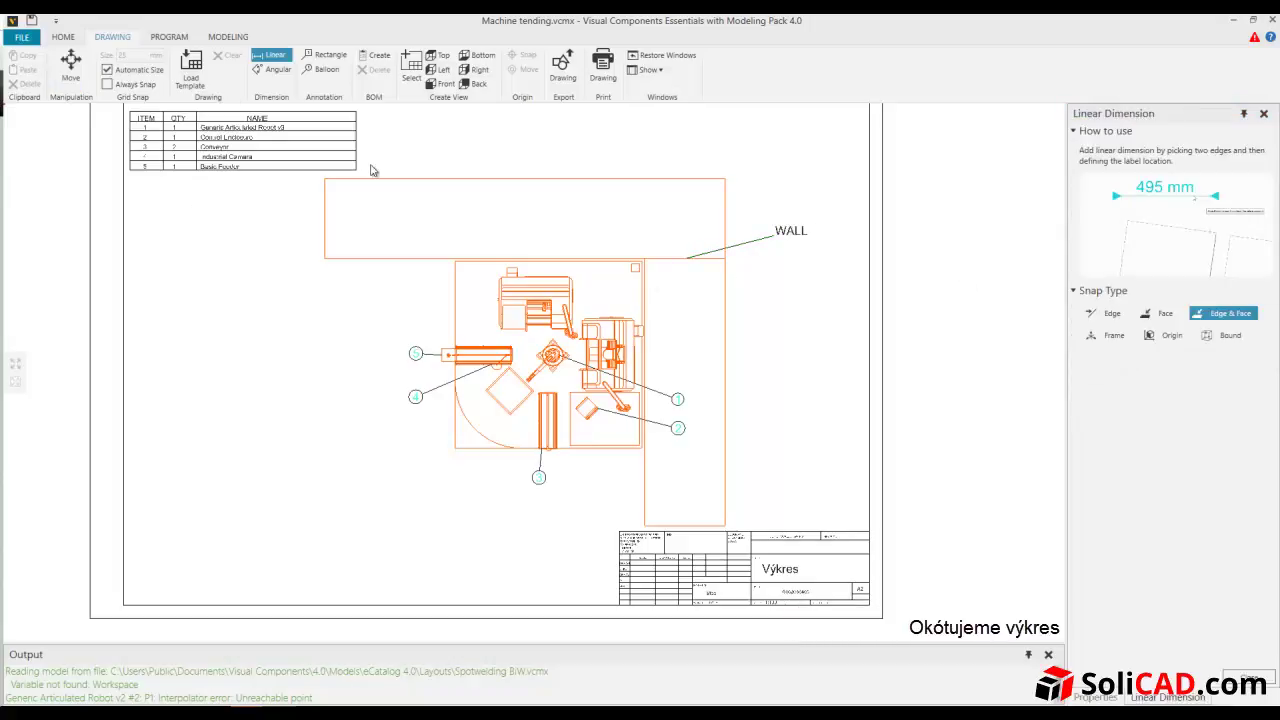
click(455, 262)
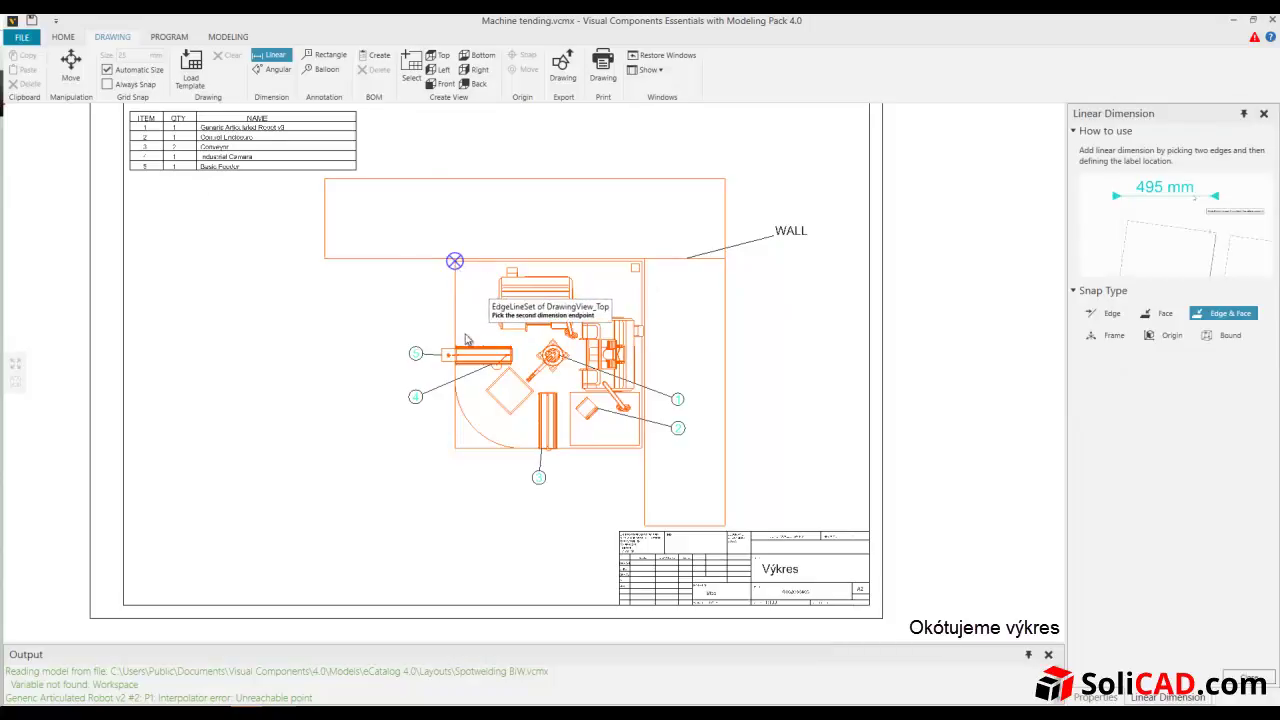
click(455, 448)
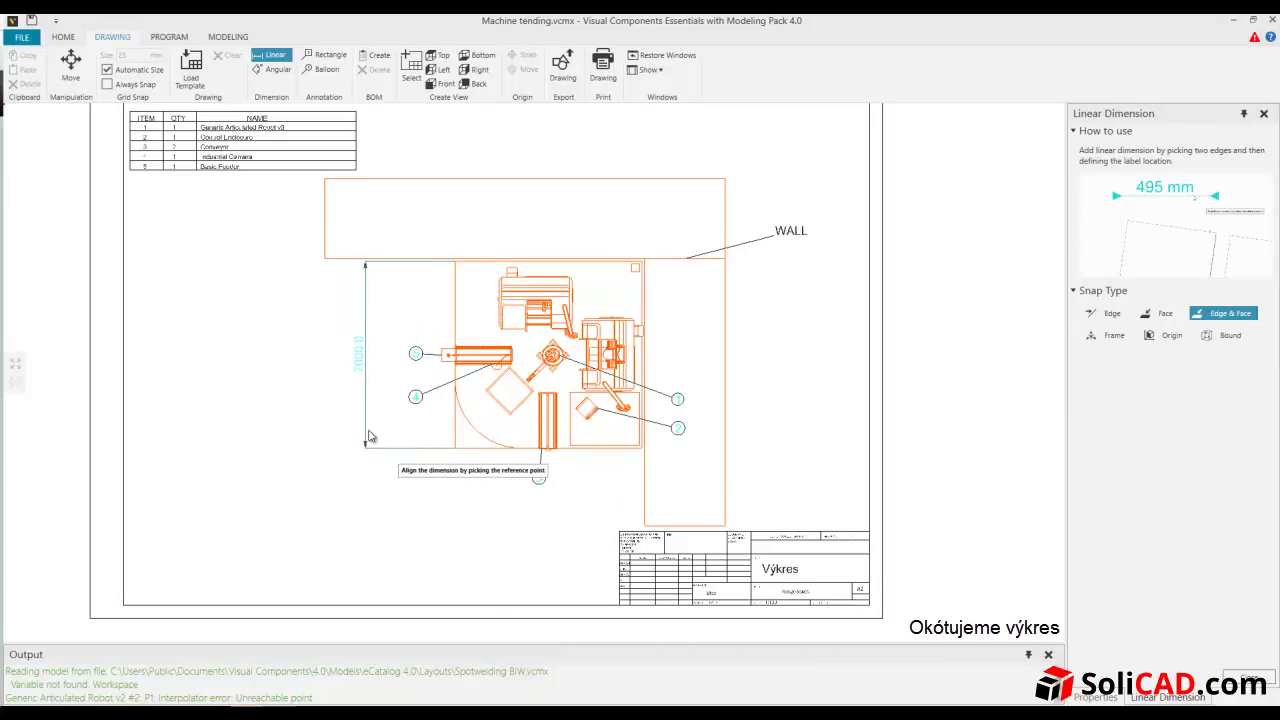
click(379, 438)
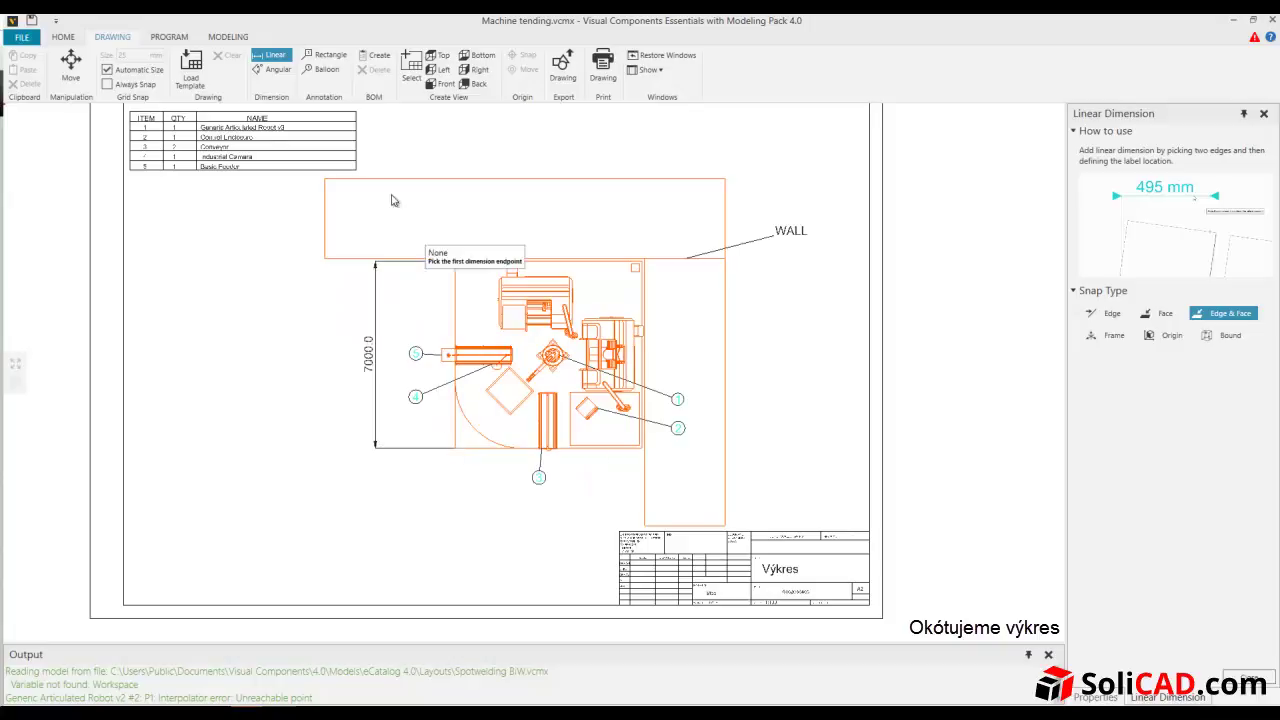
click(455, 448)
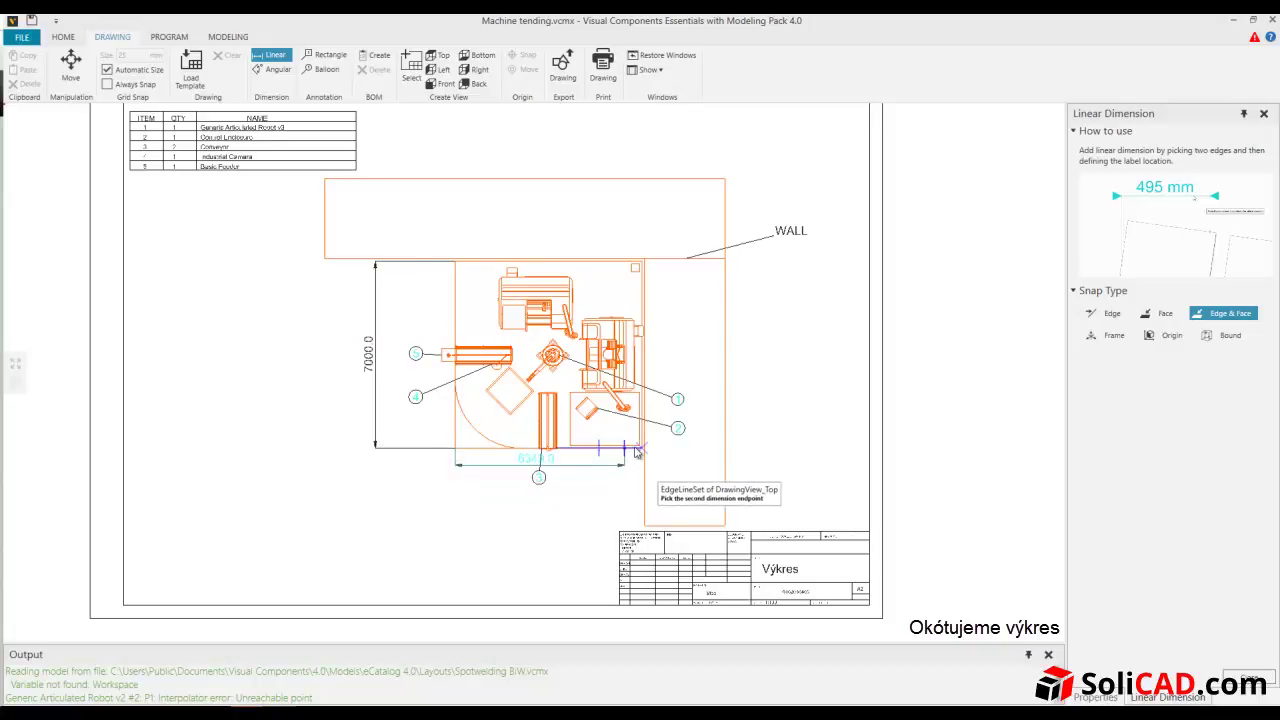
click(640, 448)
click(582, 506)
key(Escape)
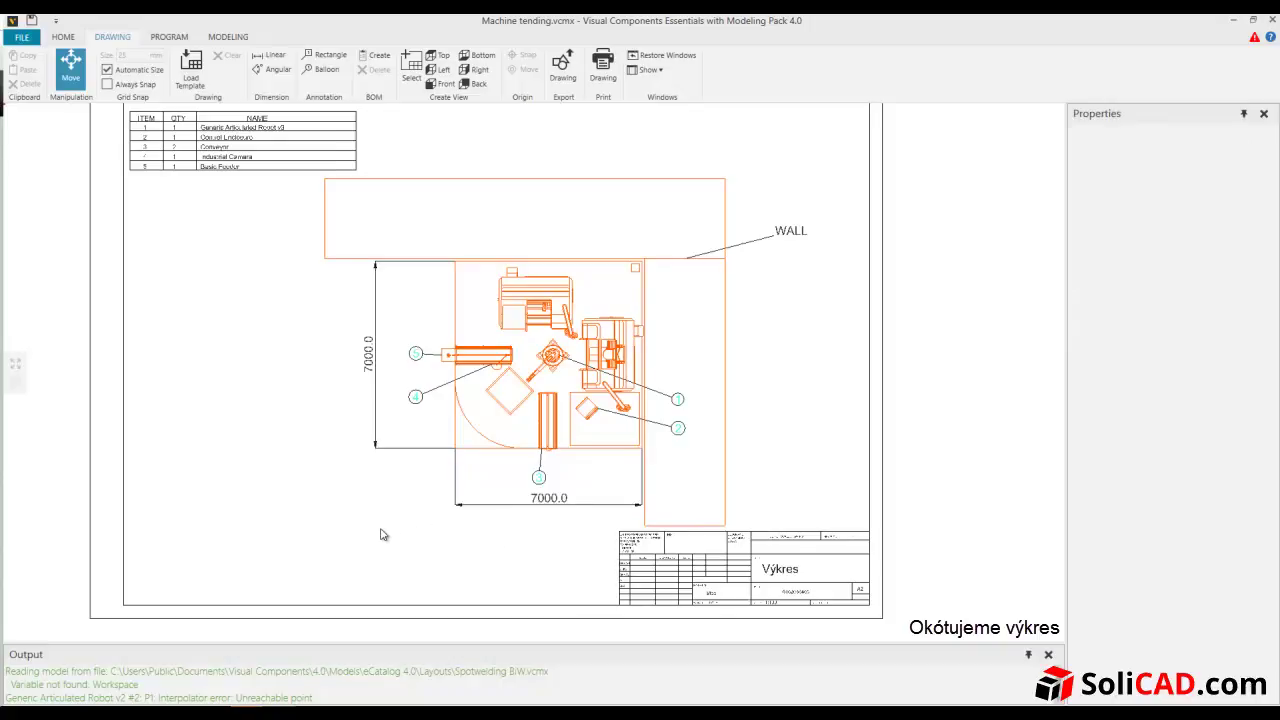
scroll(380, 535, down, 1)
scroll(363, 500, down, 1)
scroll(349, 480, down, 1)
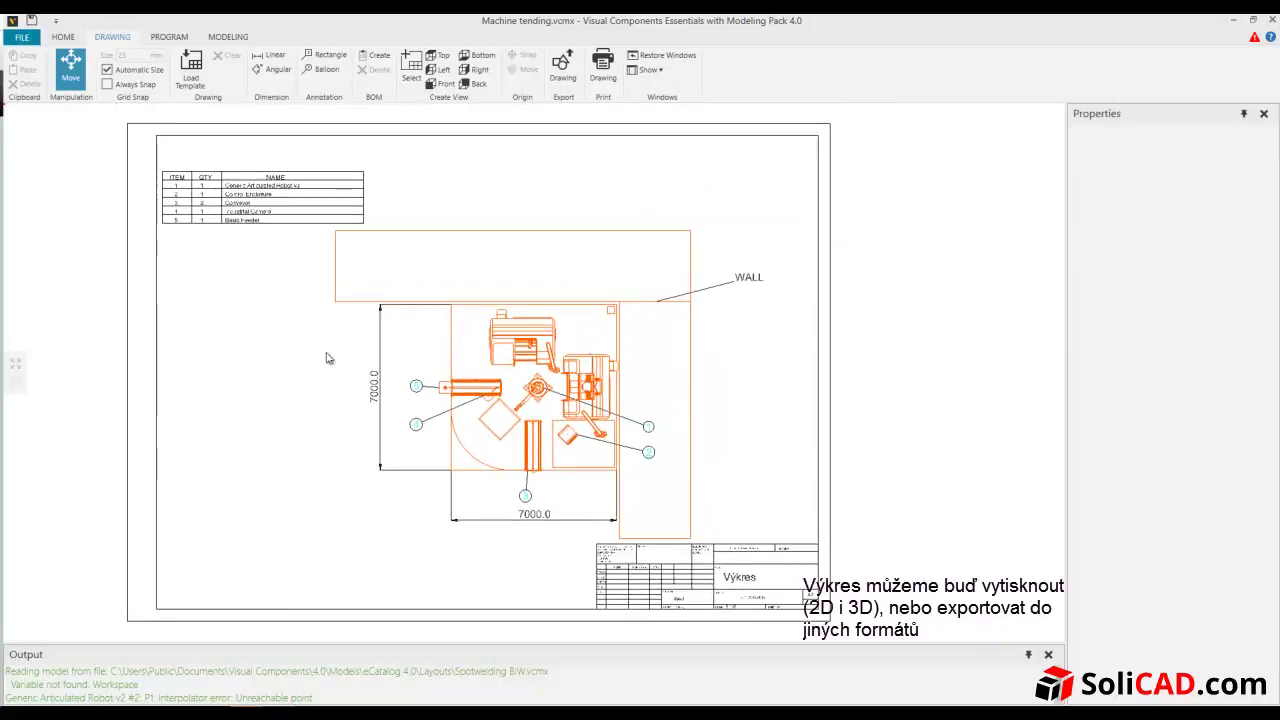
click(603, 75)
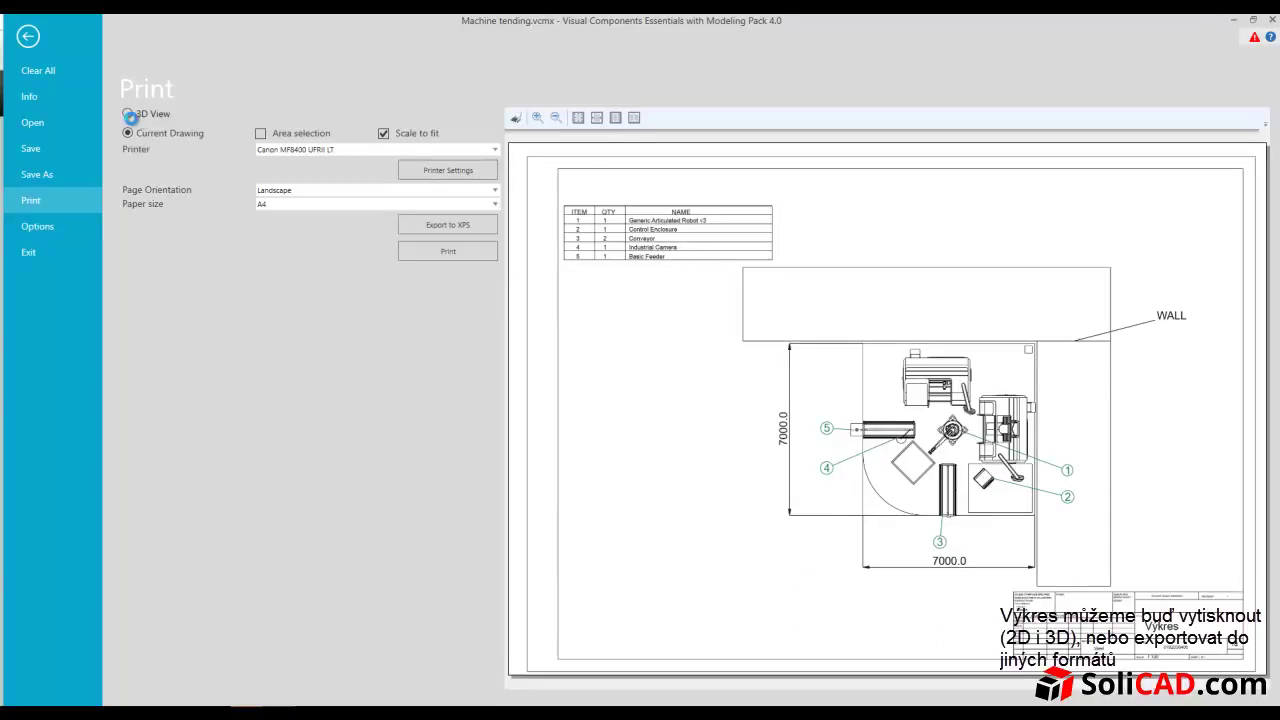
click(127, 114)
click(128, 133)
click(28, 37)
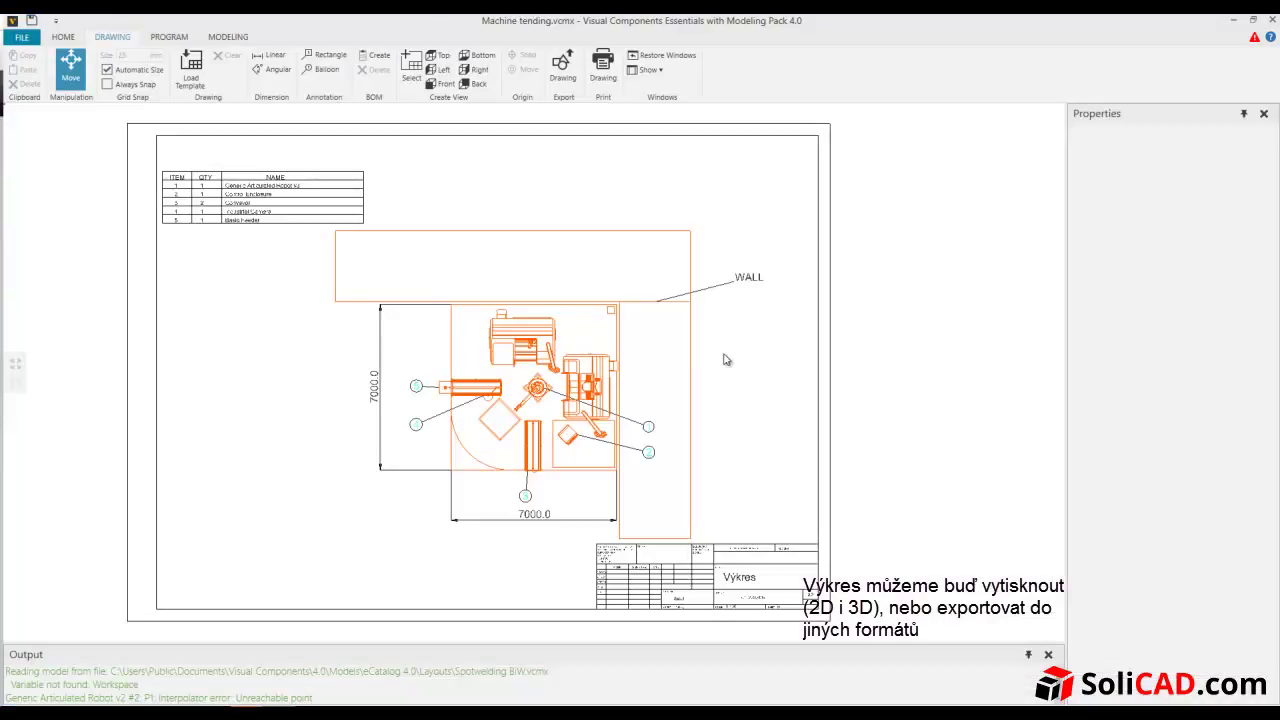
Open the Export drawing panel and list its file formats such as PDF, DWG and DXF
click(562, 68)
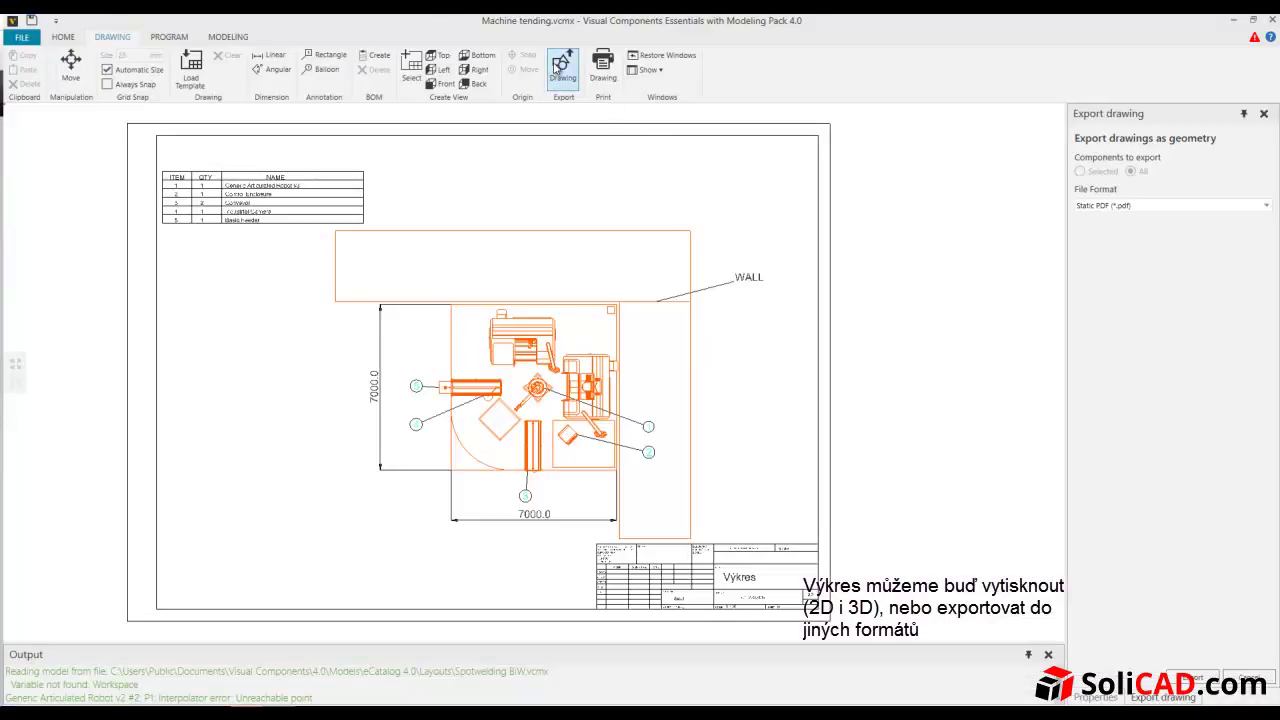
click(1184, 208)
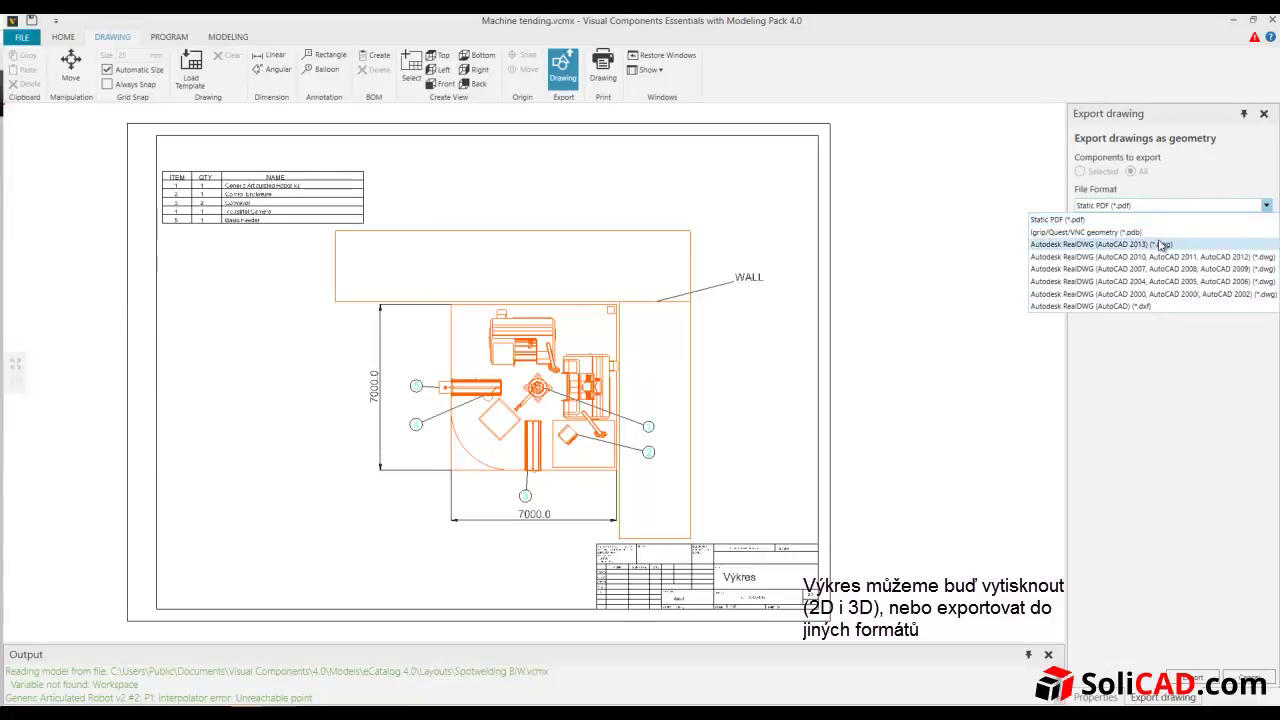